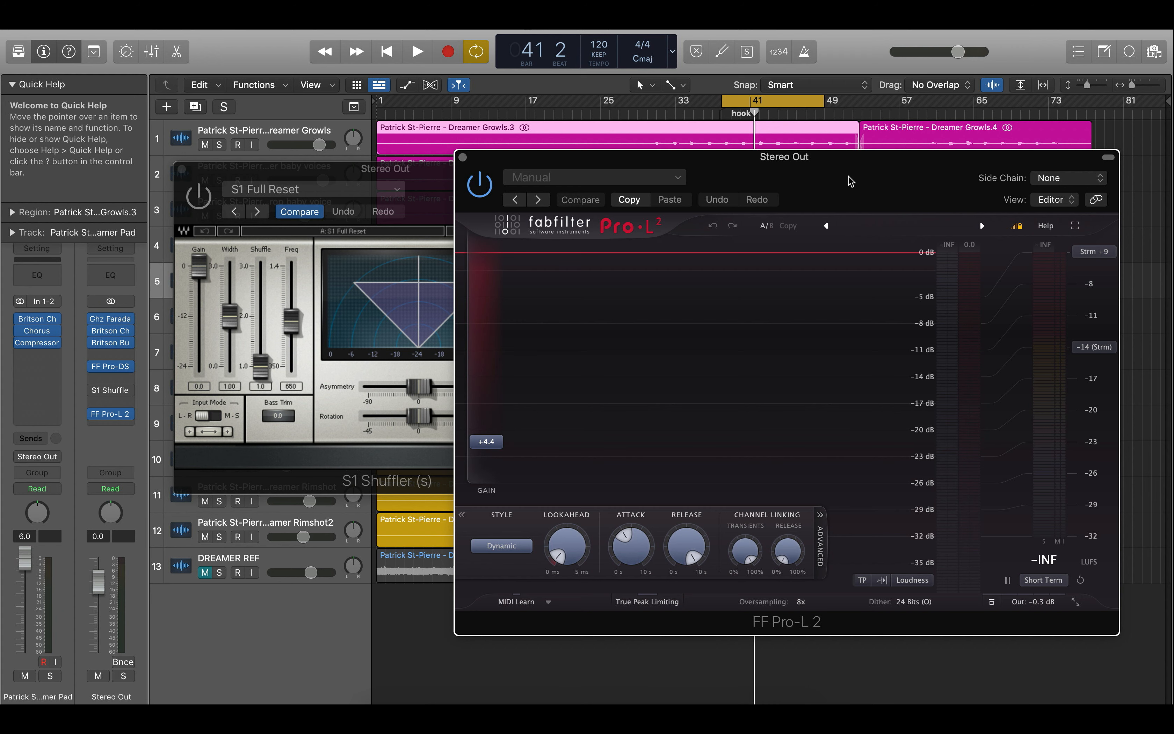
Step: Move the FF Pro-L 2 window slightly and play the hook to check the limiter on the stereo output
drag(850, 181, 838, 193)
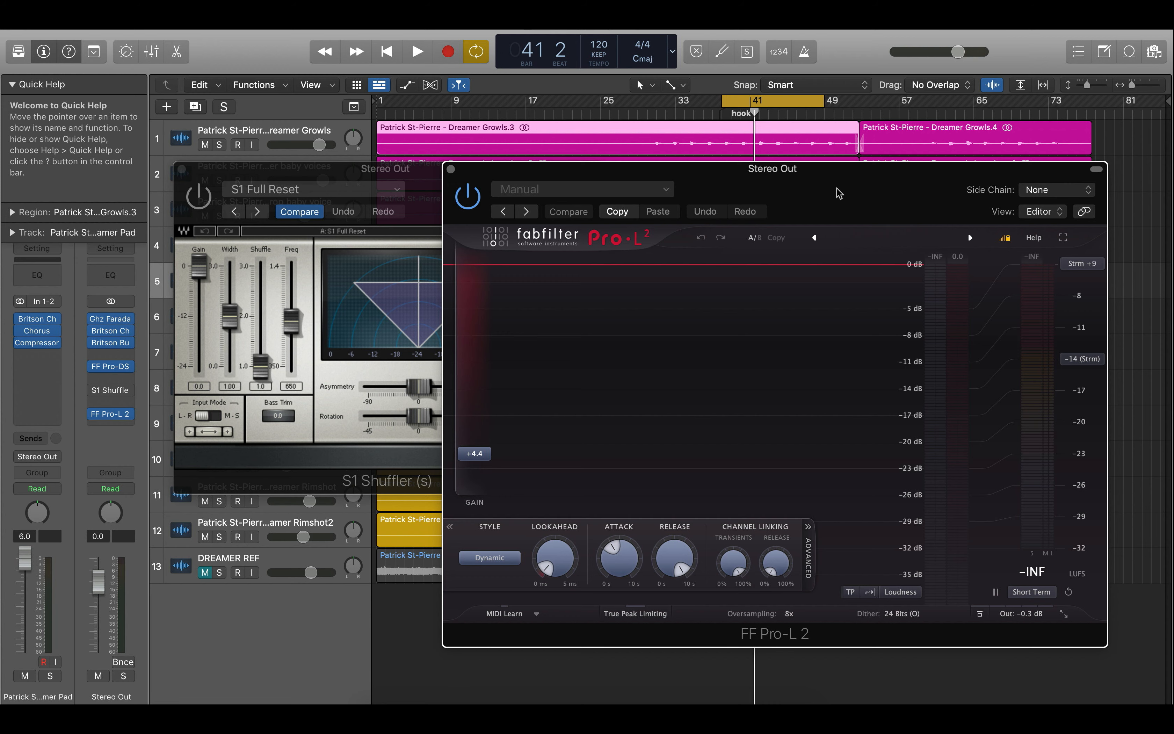
key(space)
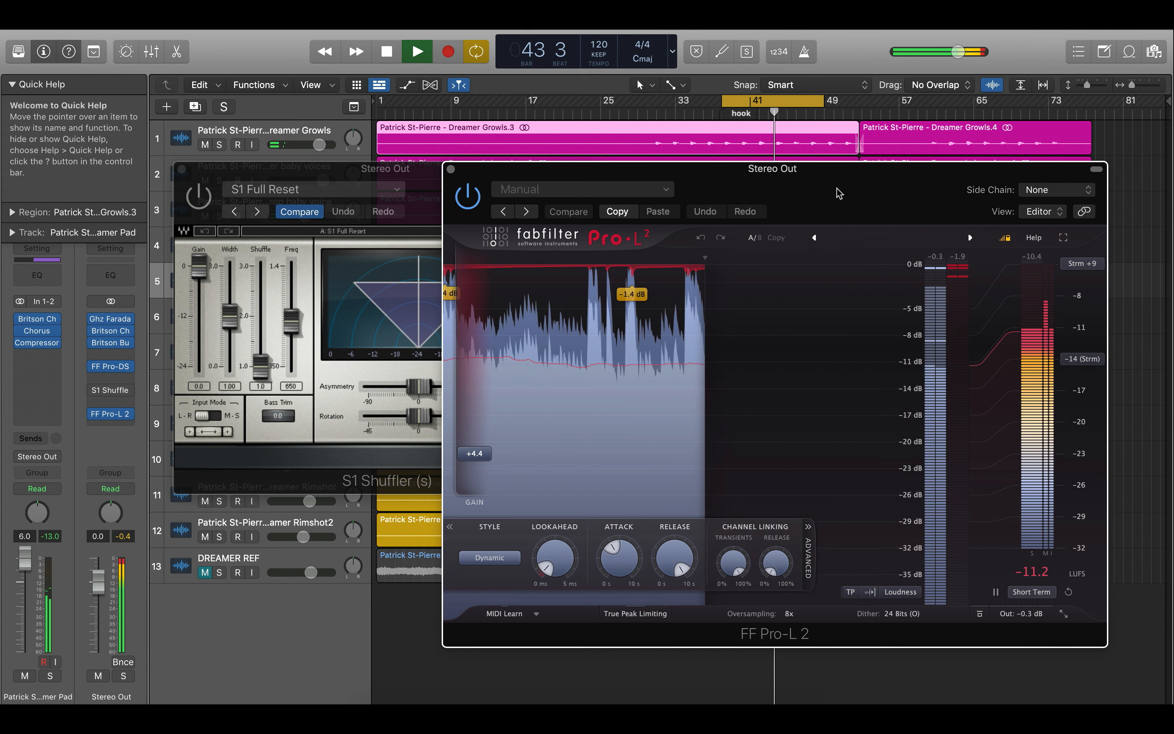
key(space)
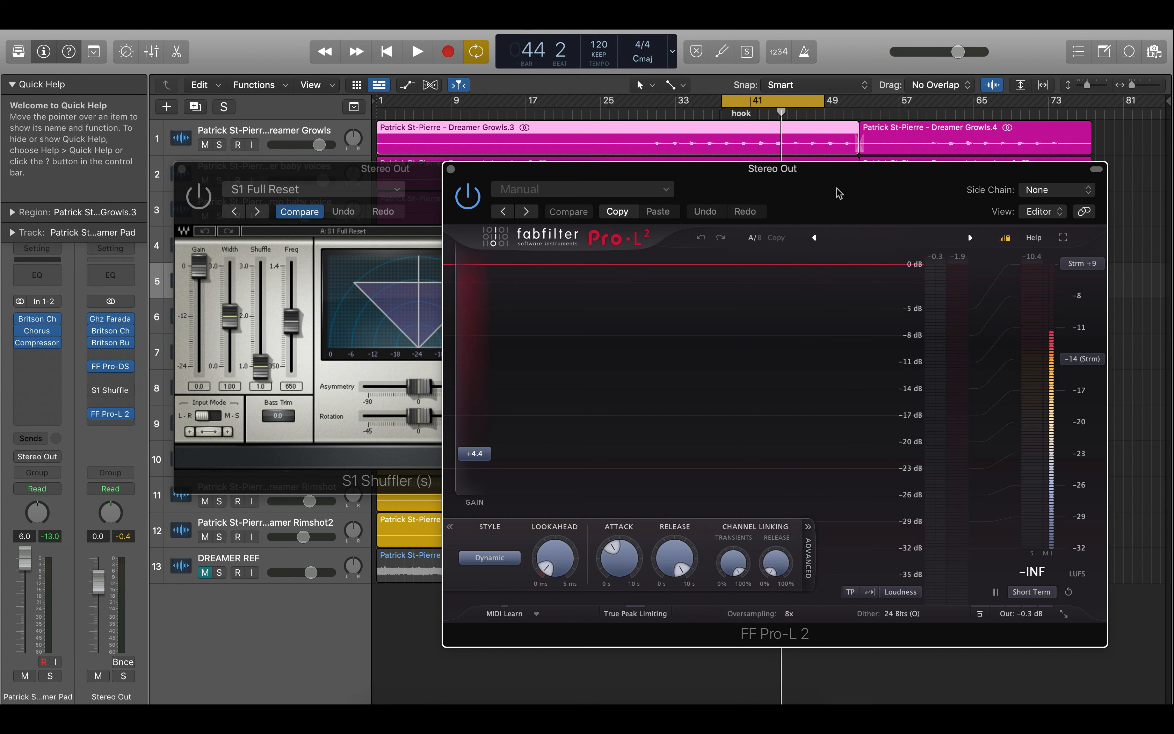
Step: Try a limiter gain of +7.5 dB on the hook and compare it with the original +4.4 dB state
mouse_move(486, 459)
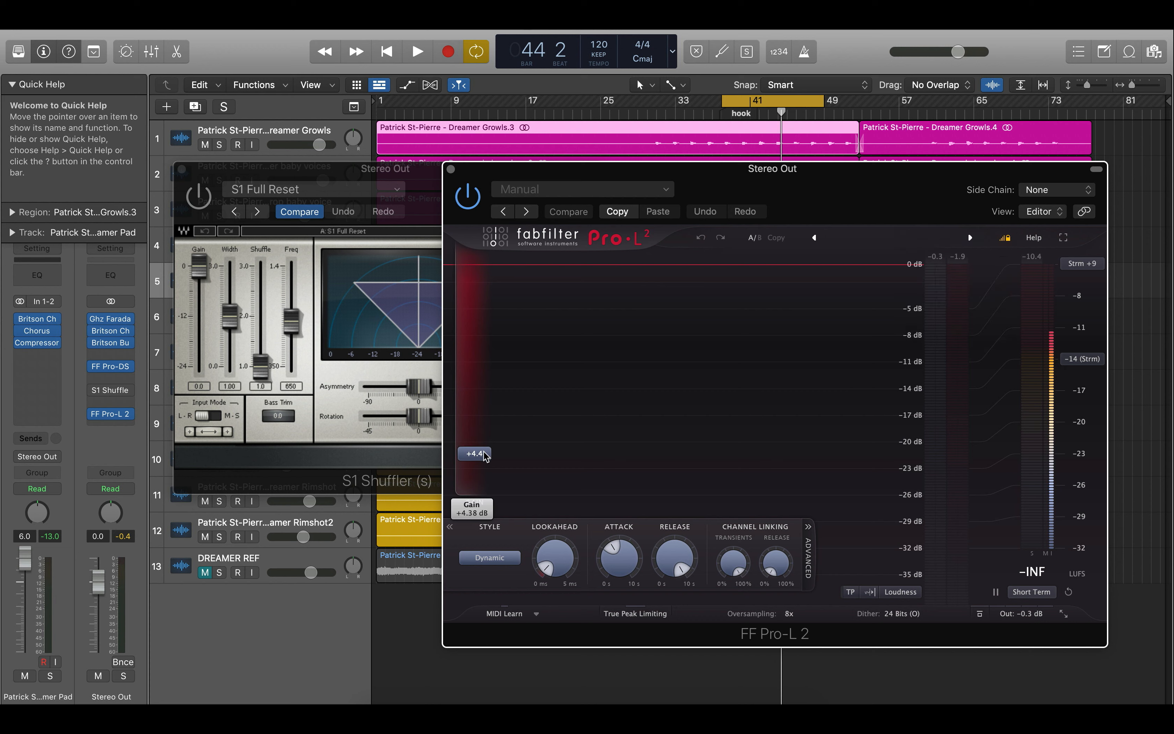
key(space)
drag(485, 453, 477, 433)
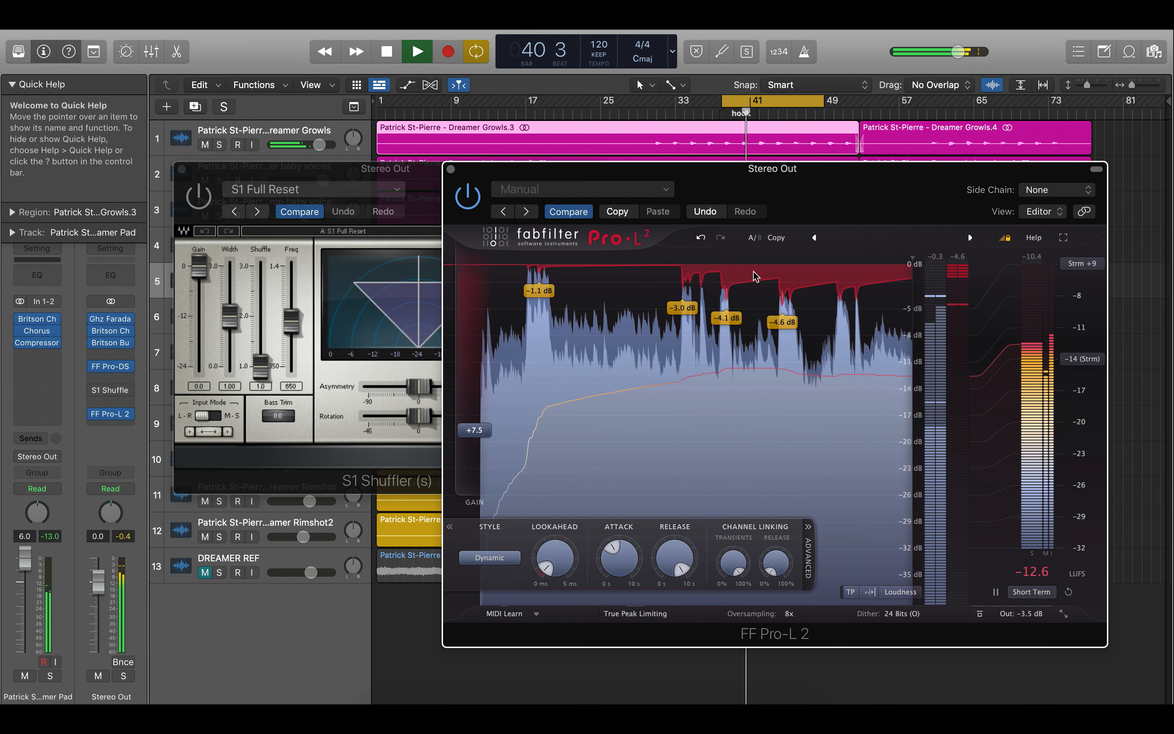
key(space)
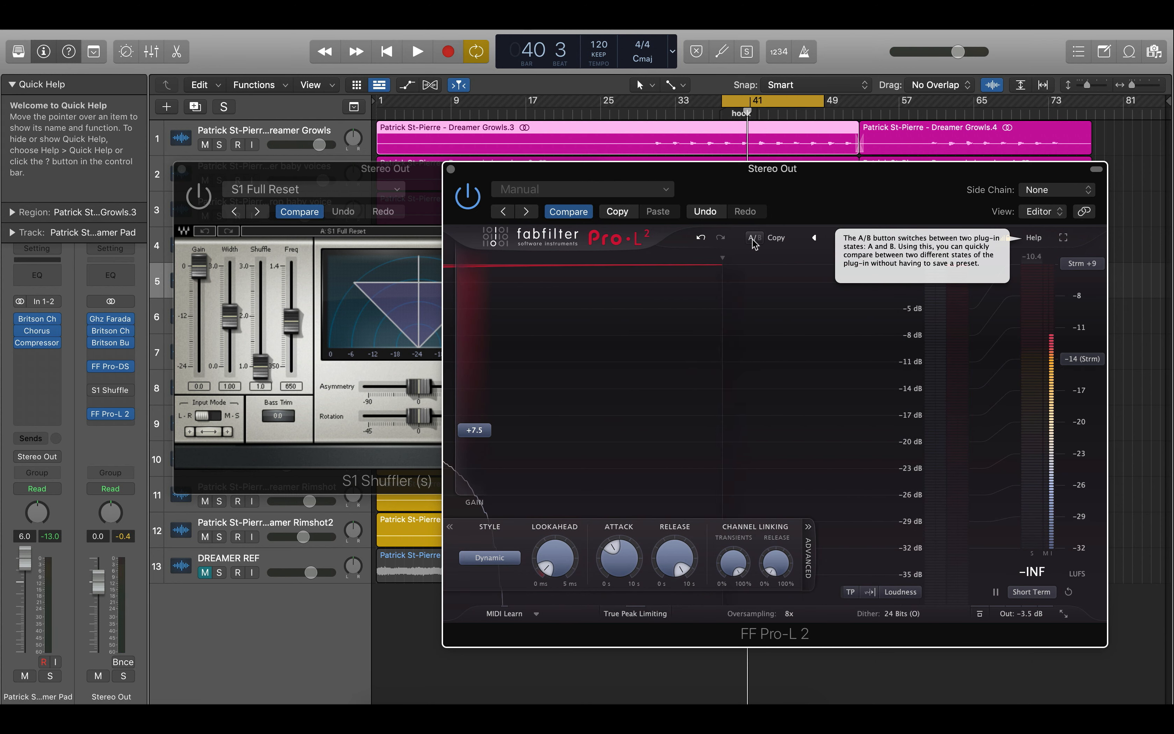
key(space)
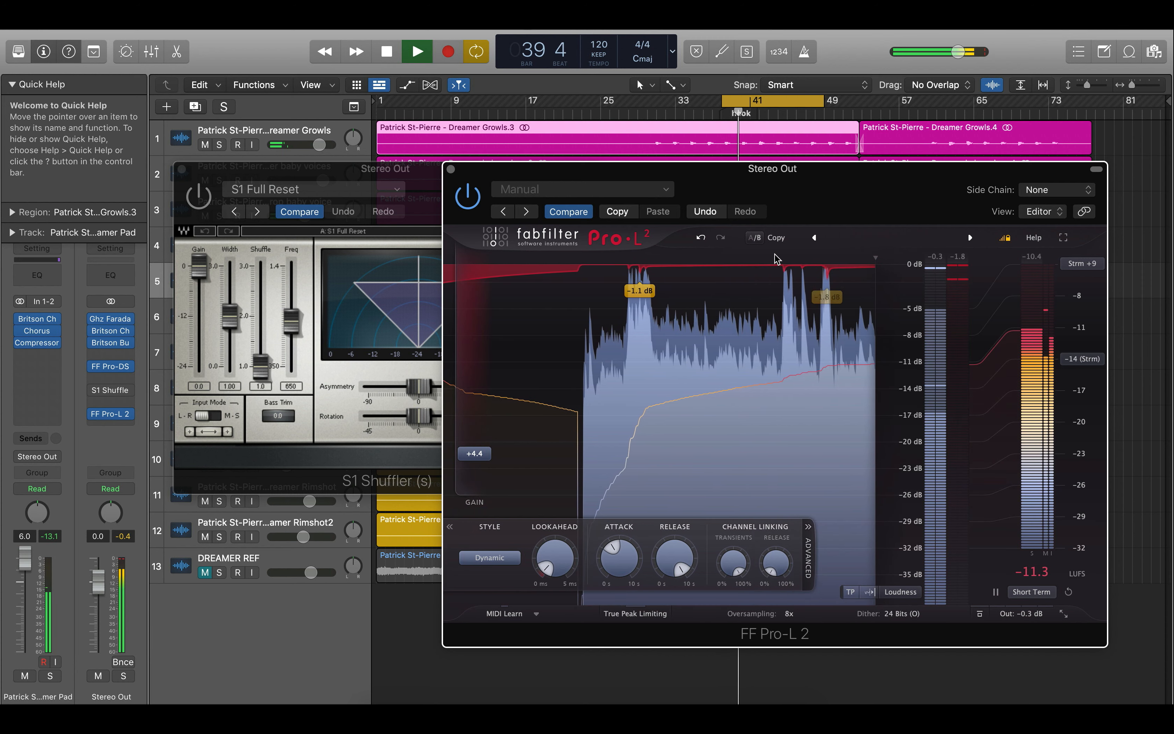
key(space)
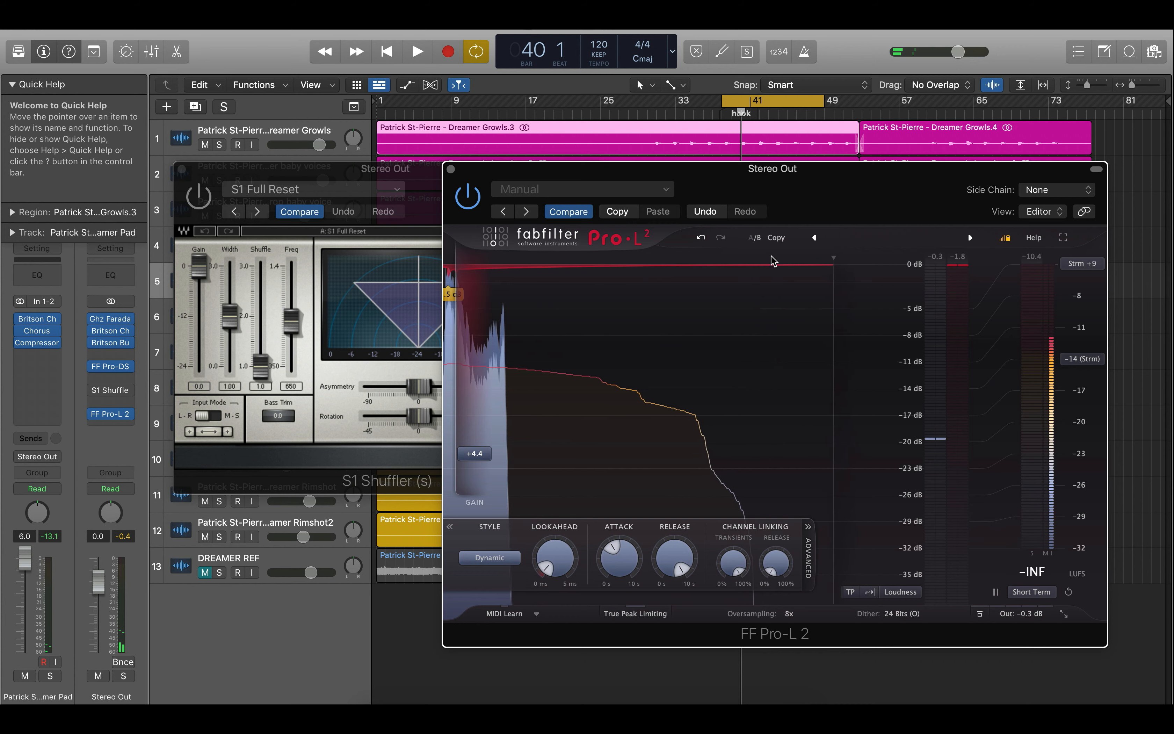
Step: Close the FF Pro-L 2 window and move the S1 Shuffler window off the track headers, over the middle of the arrangement
click(450, 169)
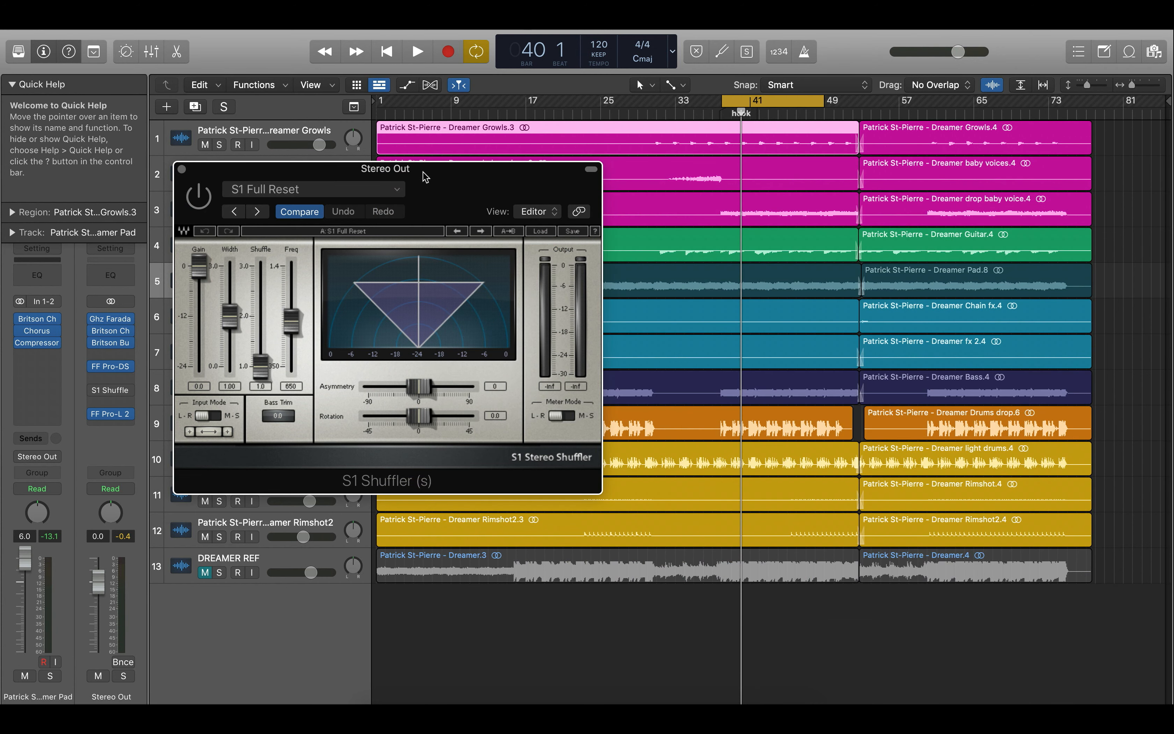
drag(425, 176, 714, 225)
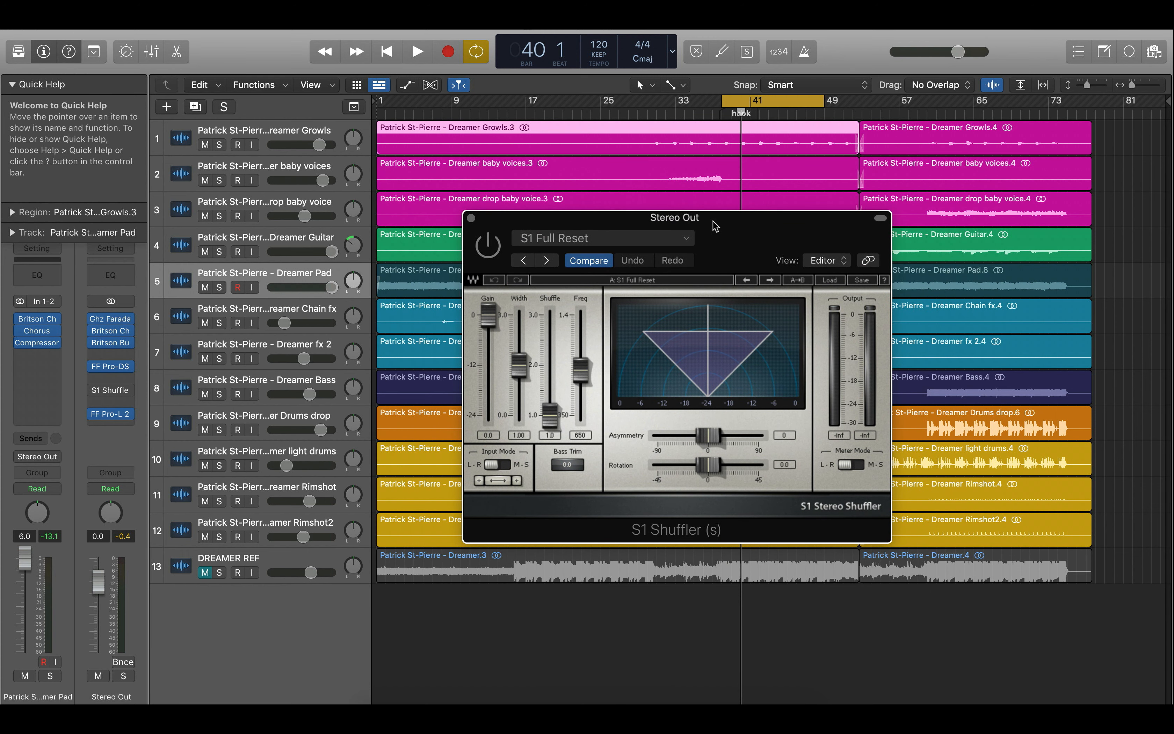
drag(715, 225, 591, 216)
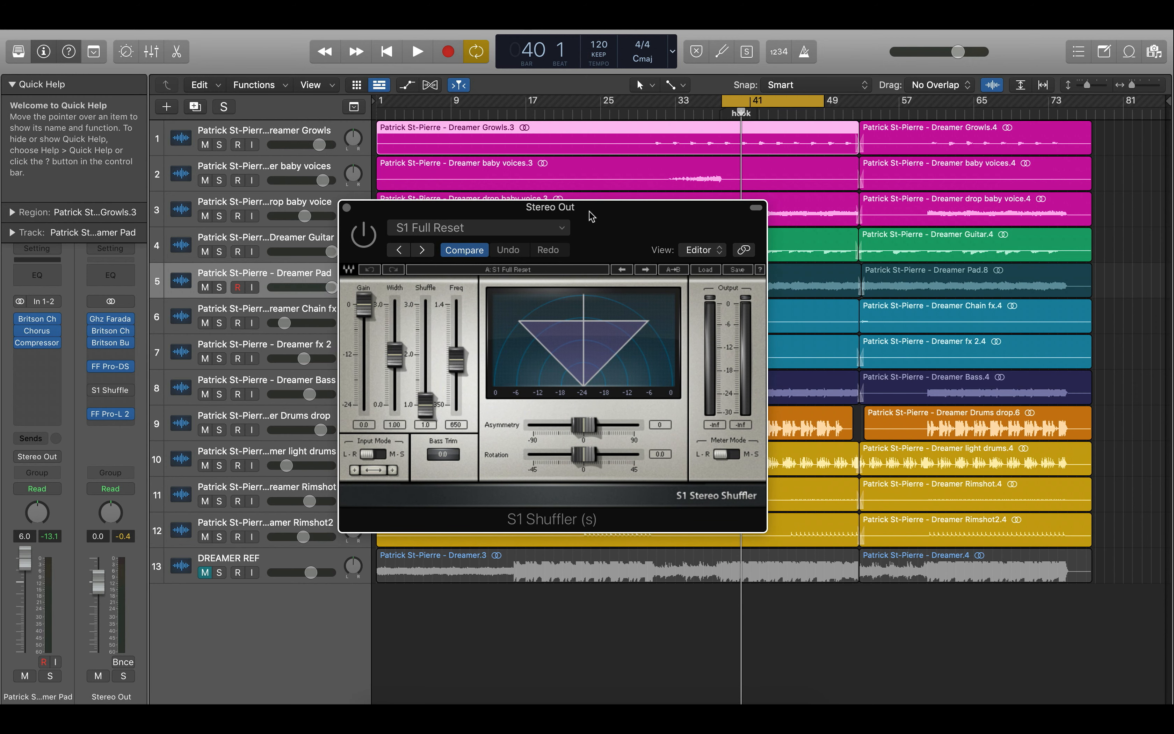
drag(591, 215, 652, 227)
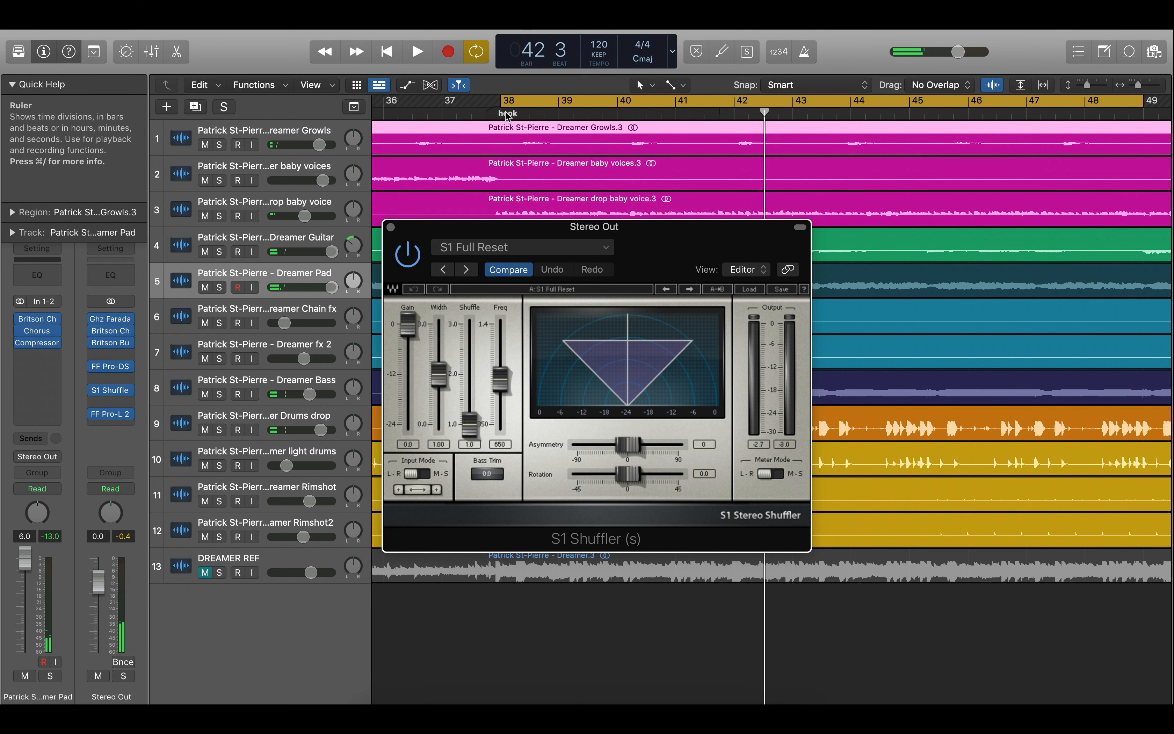
Step: Move the cycle range's start to about bar 38 beat 2 and play the looped hook through S1 Shuffler
drag(503, 102, 520, 103)
key(space)
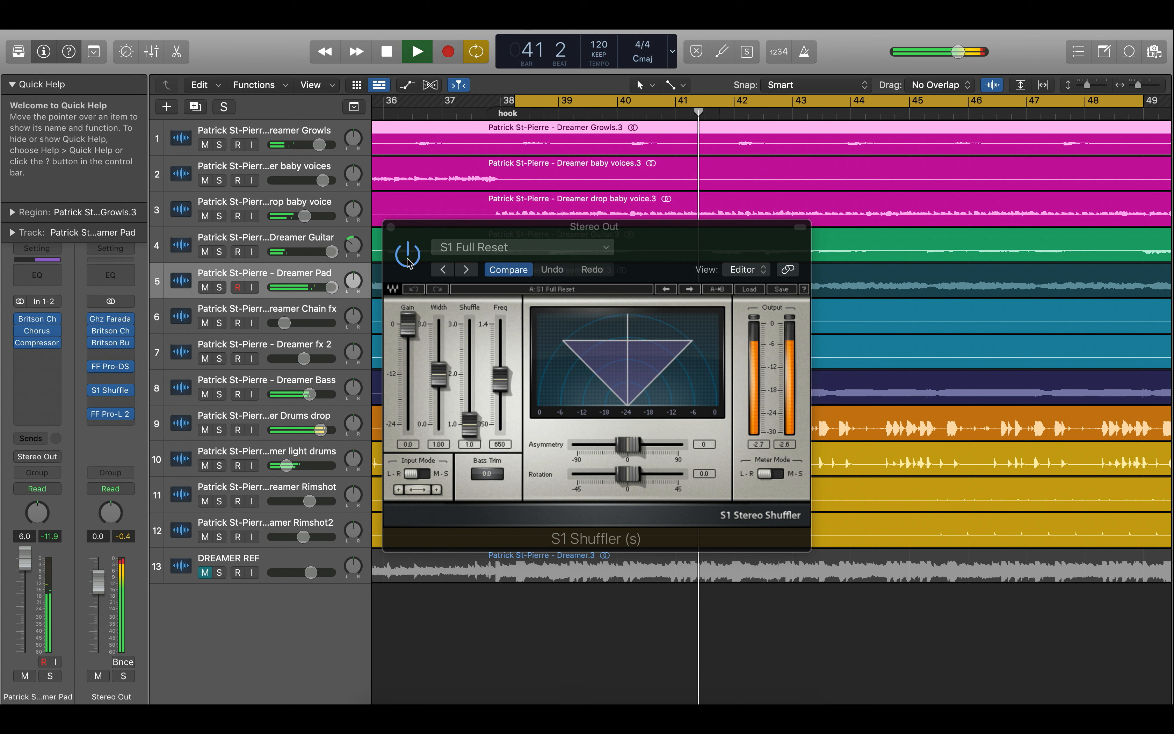
key(space)
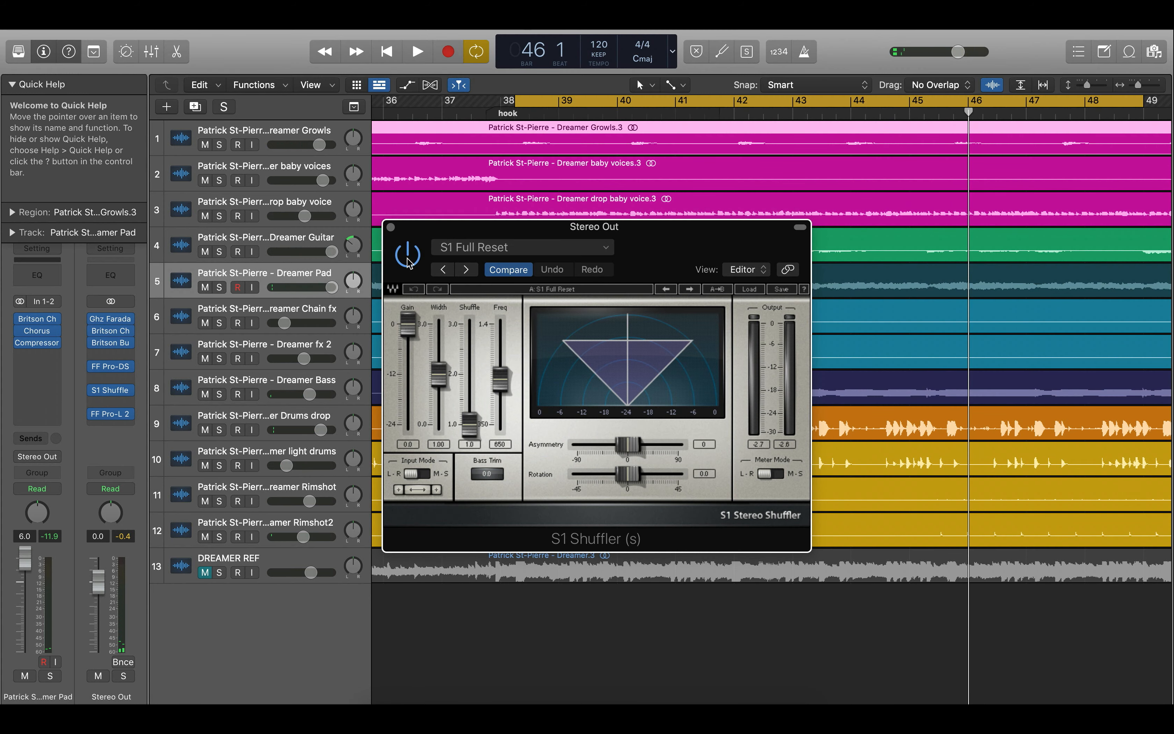
Step: Load the factory preset S1 Full Reset in S1 Shuffler and listen to the looped hook with it
click(483, 245)
mouse_move(679, 517)
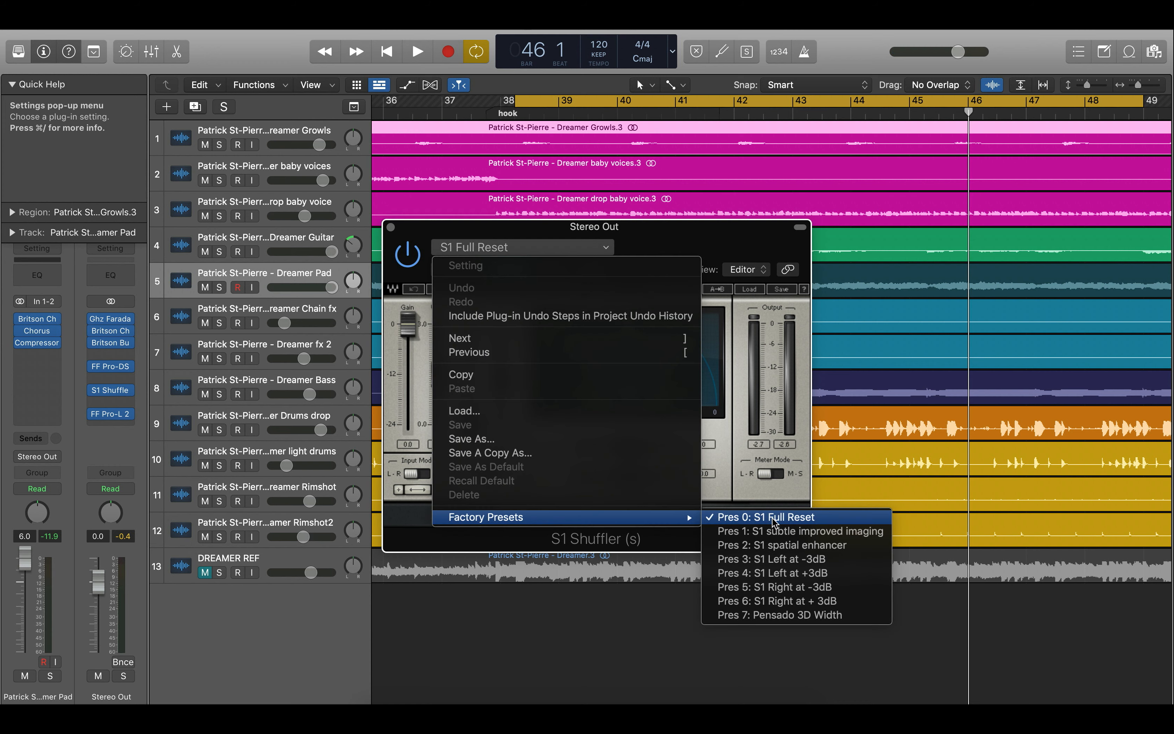
click(772, 518)
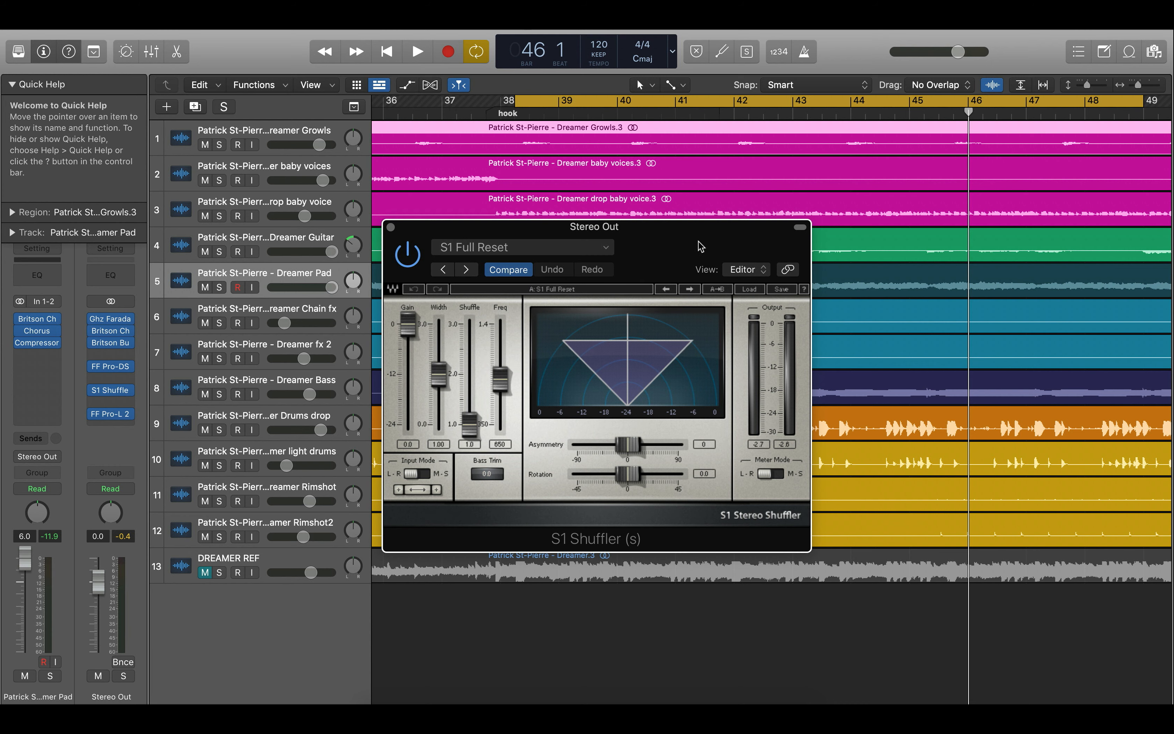
drag(685, 252, 651, 252)
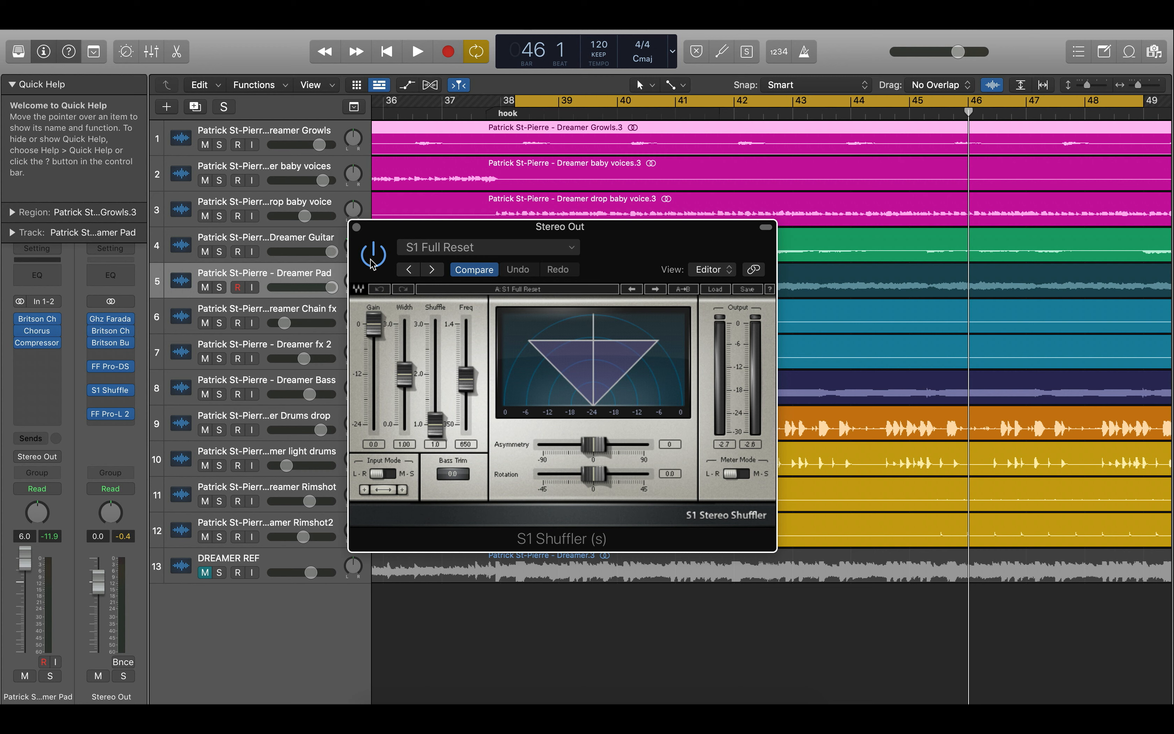
key(space)
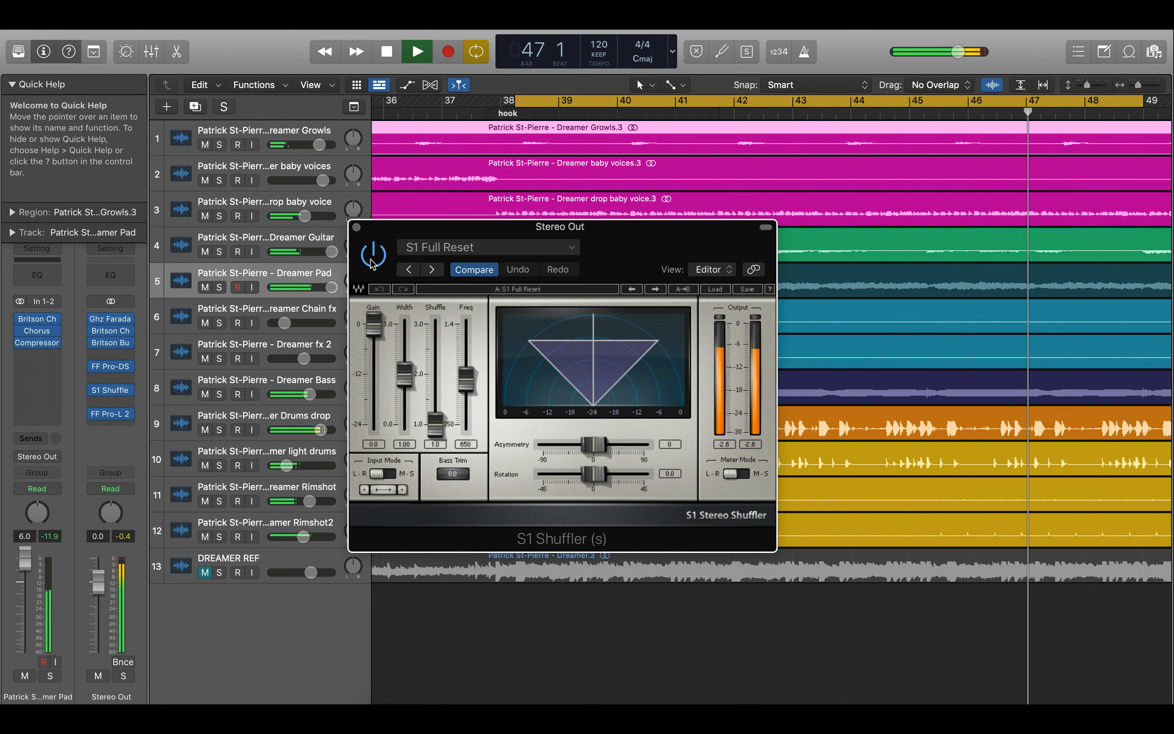
key(space)
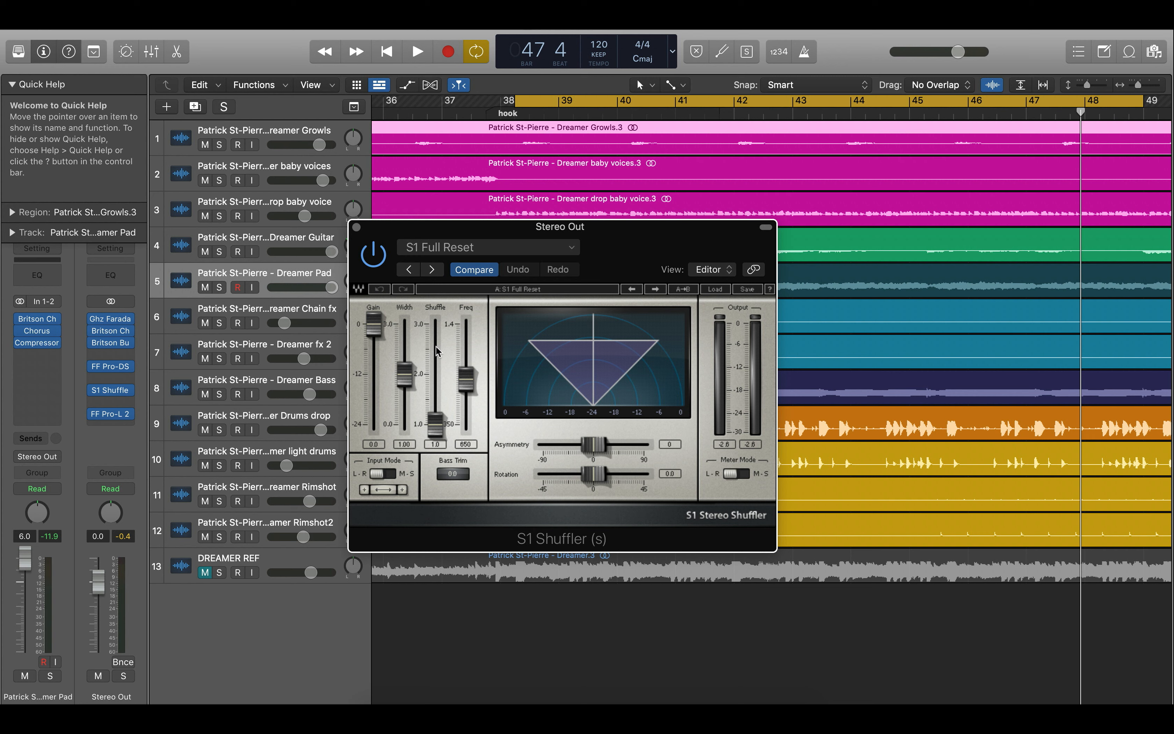
Step: Try Shuffle values of 1.5 and 1.0, and raise the Shuffle amount to 1.6 while the hook loops
drag(438, 429, 435, 400)
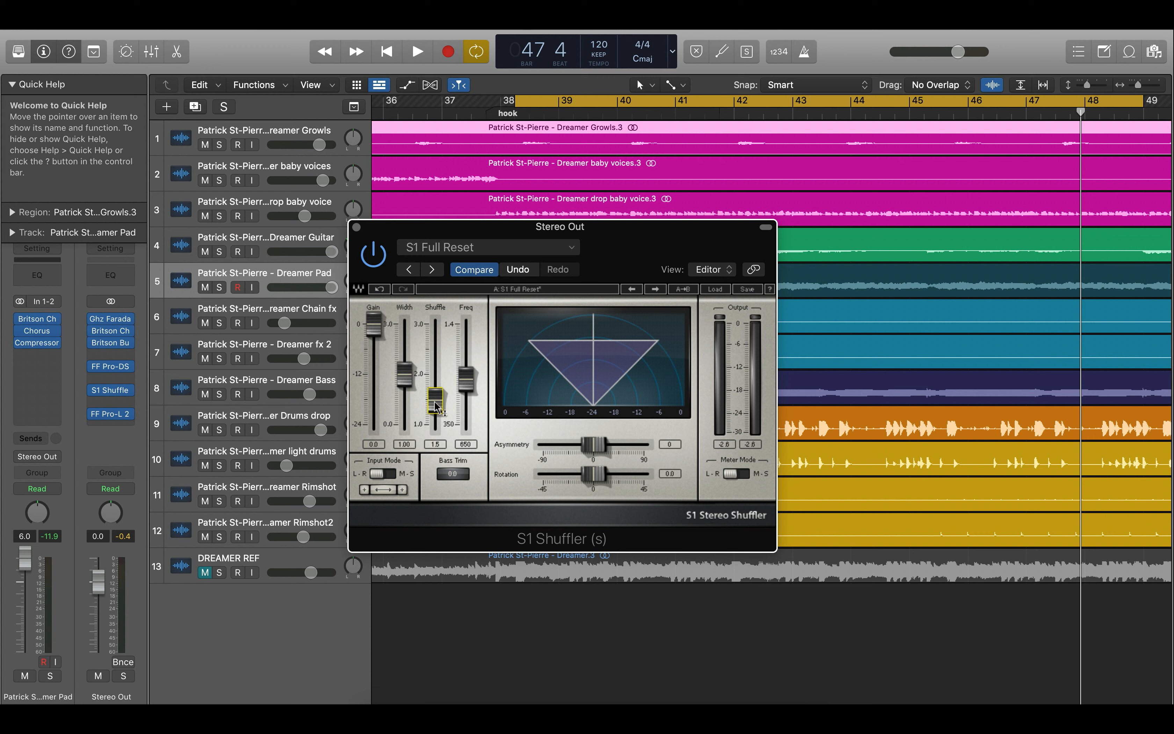
mouse_move(435, 402)
mouse_down()
mouse_move(435, 390)
mouse_move(434, 425)
mouse_up()
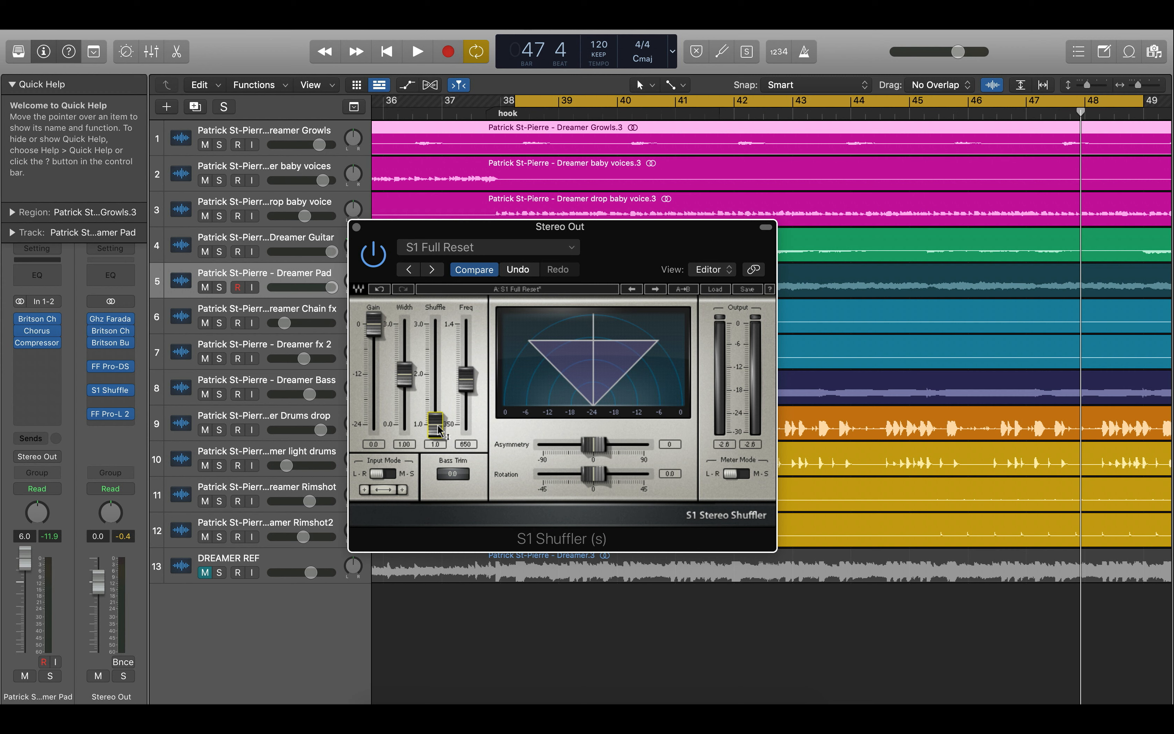
key(space)
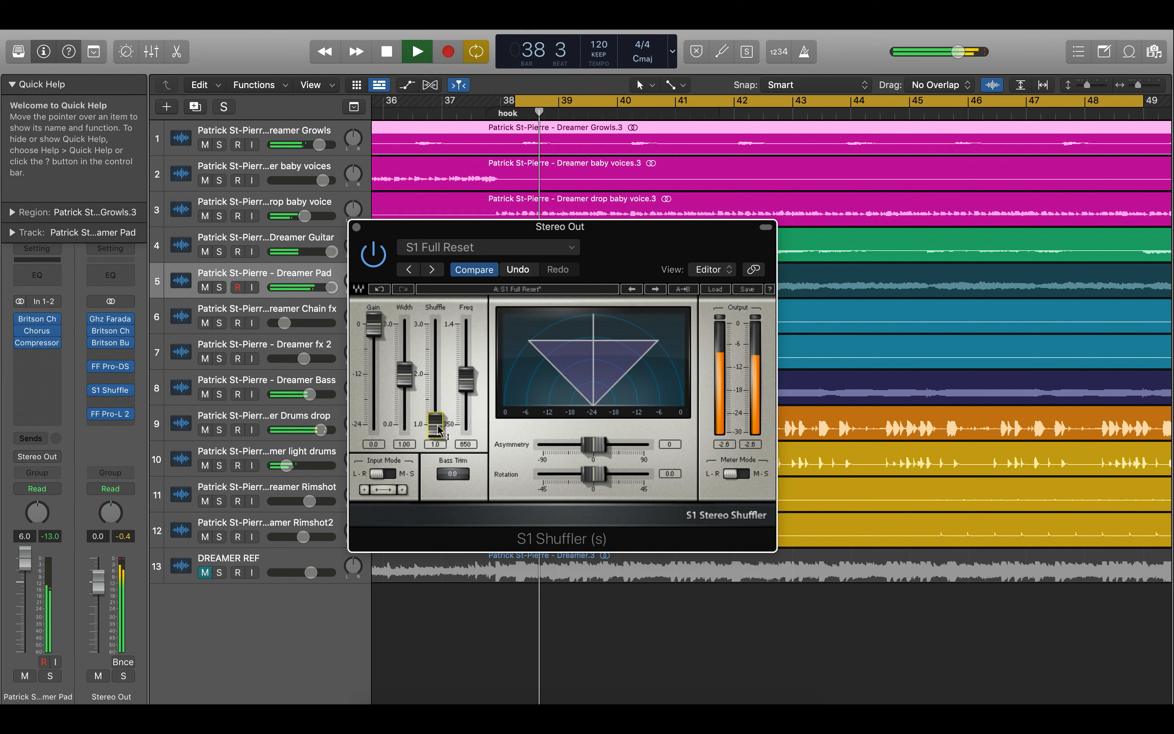
drag(435, 424, 435, 412)
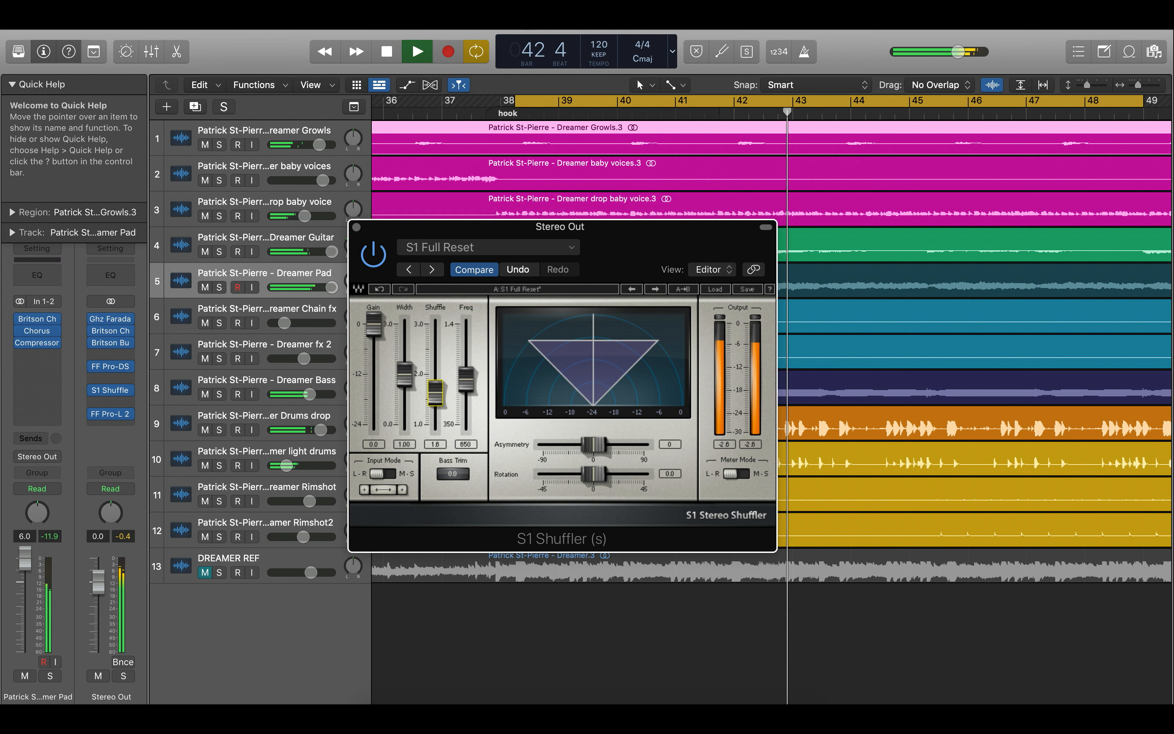
key(space)
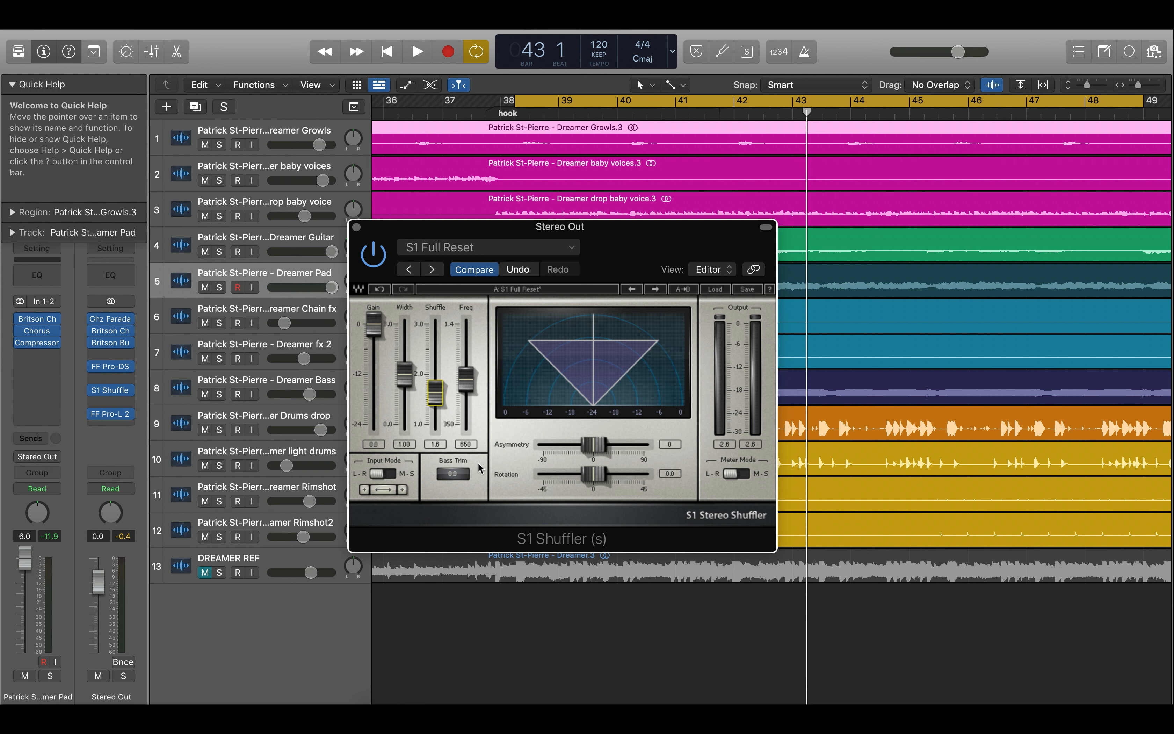
Step: Audition a Shuffle amount of 1.7 on the looped hook and return it to 1.6
key(space)
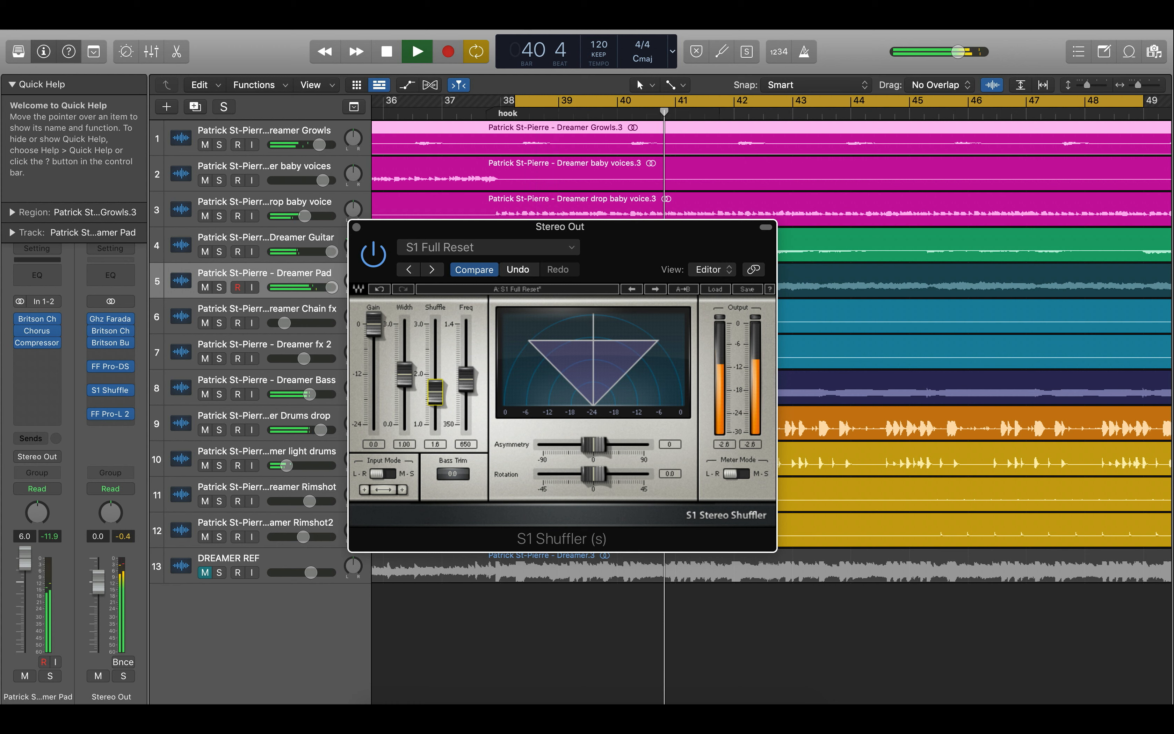
drag(435, 393, 435, 391)
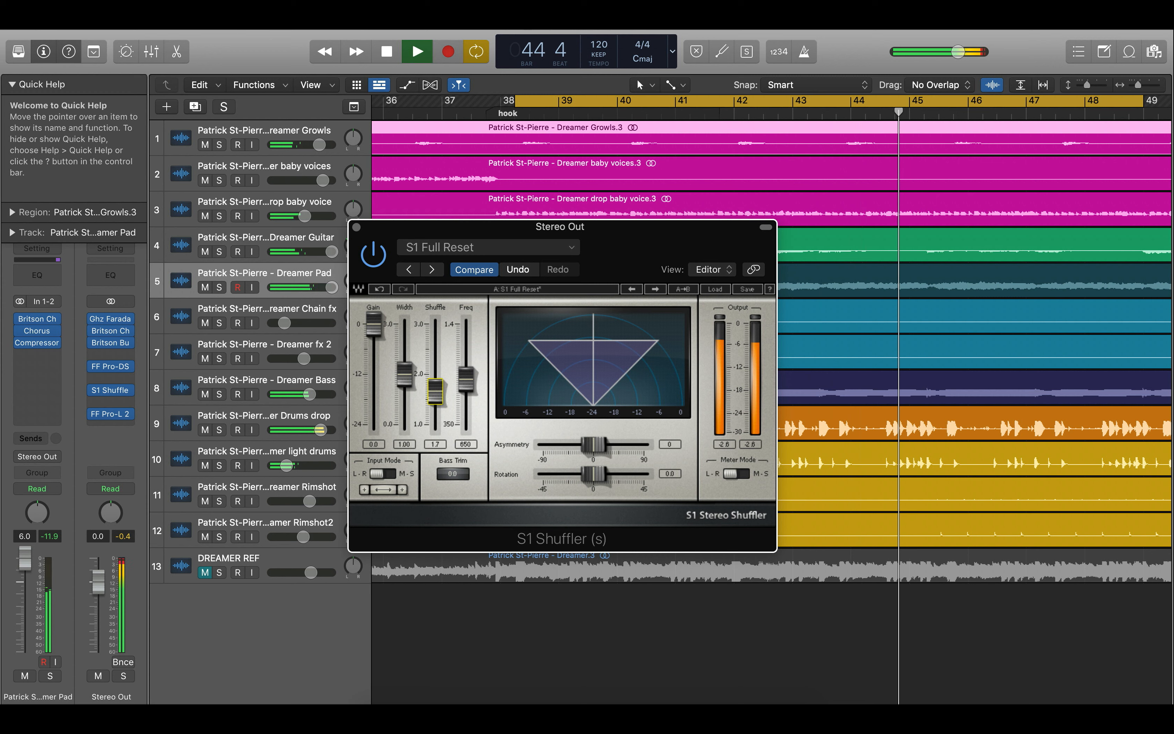
drag(435, 390, 435, 449)
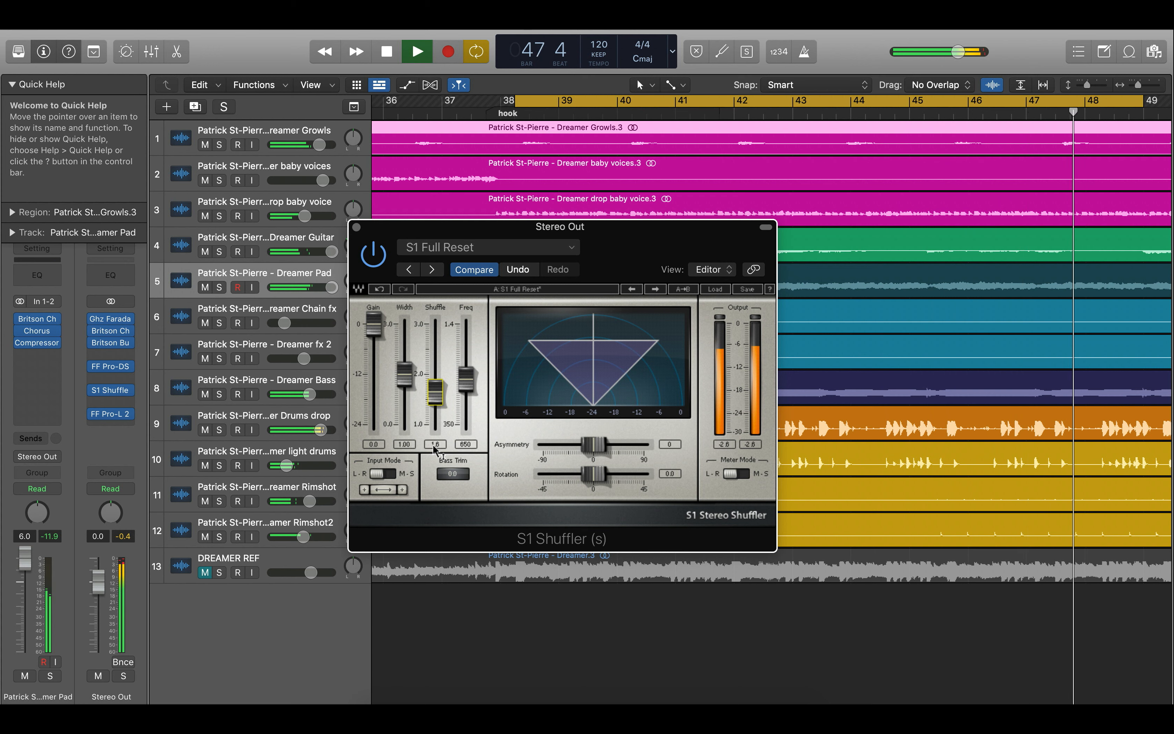
key(space)
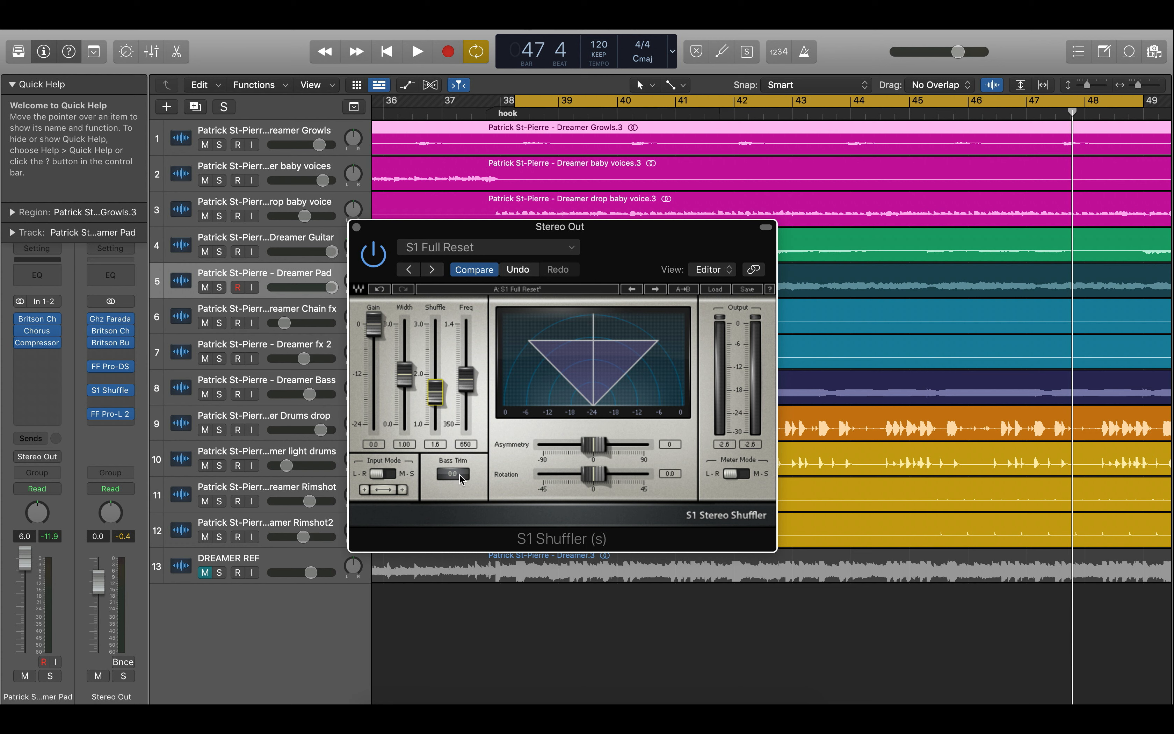
Step: Set the Bass Trim to 0.5, move the S1 Shuffler window lower and listen to the looped hook
click(459, 474)
drag(612, 240, 633, 327)
key(space)
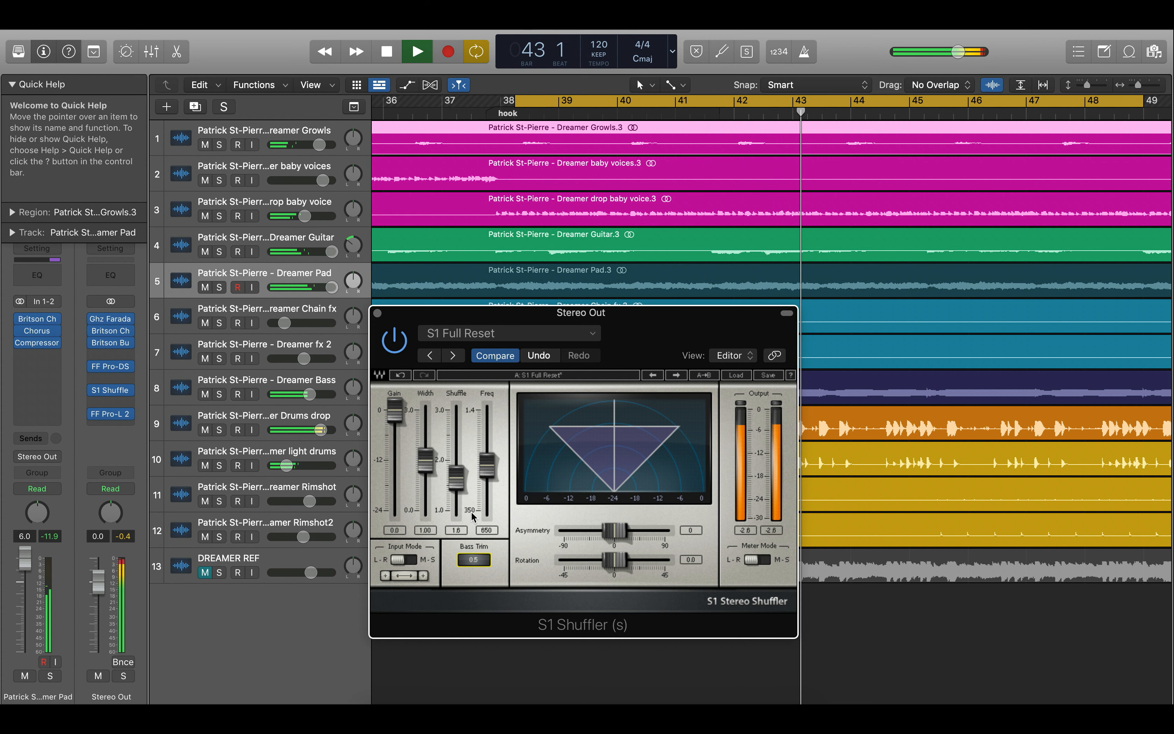
key(space)
Step: Reset the Bass Trim to 0.0 and replay the looped hook for comparison
drag(477, 563, 482, 568)
key(space)
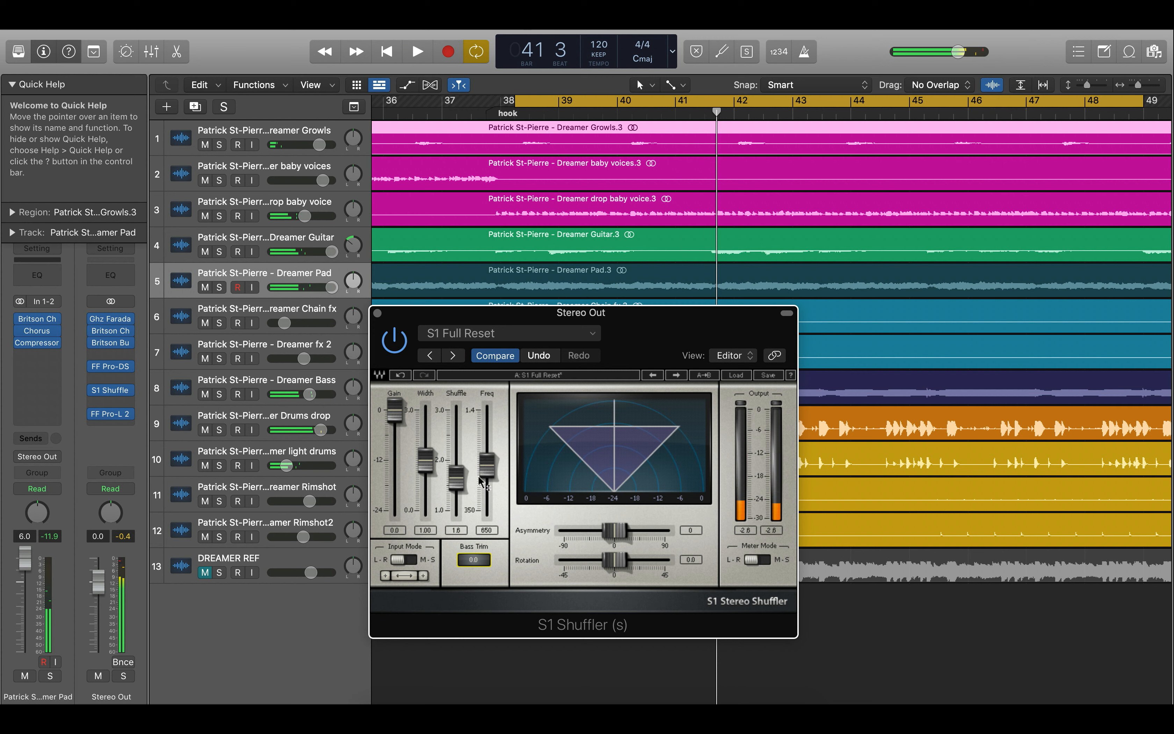
key(space)
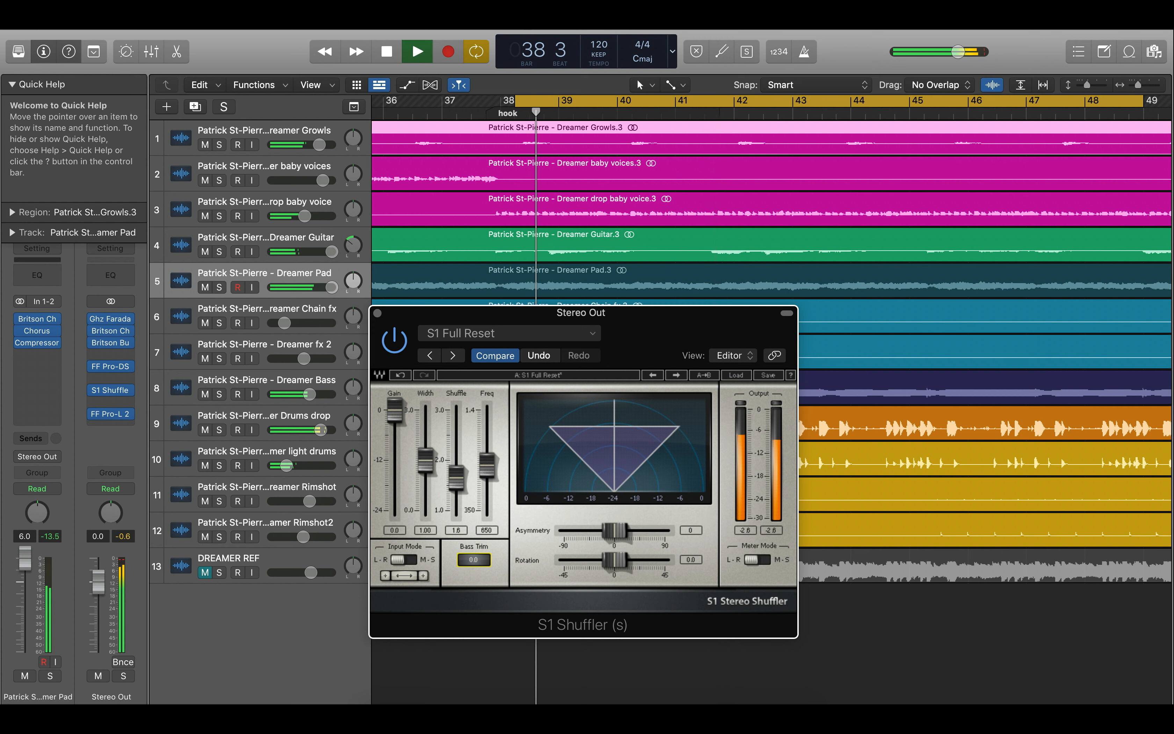
Step: Audition a Bass Trim of 1.0, settle on 0.5 and replay the hook from bar 38 beat 2
drag(474, 559, 473, 555)
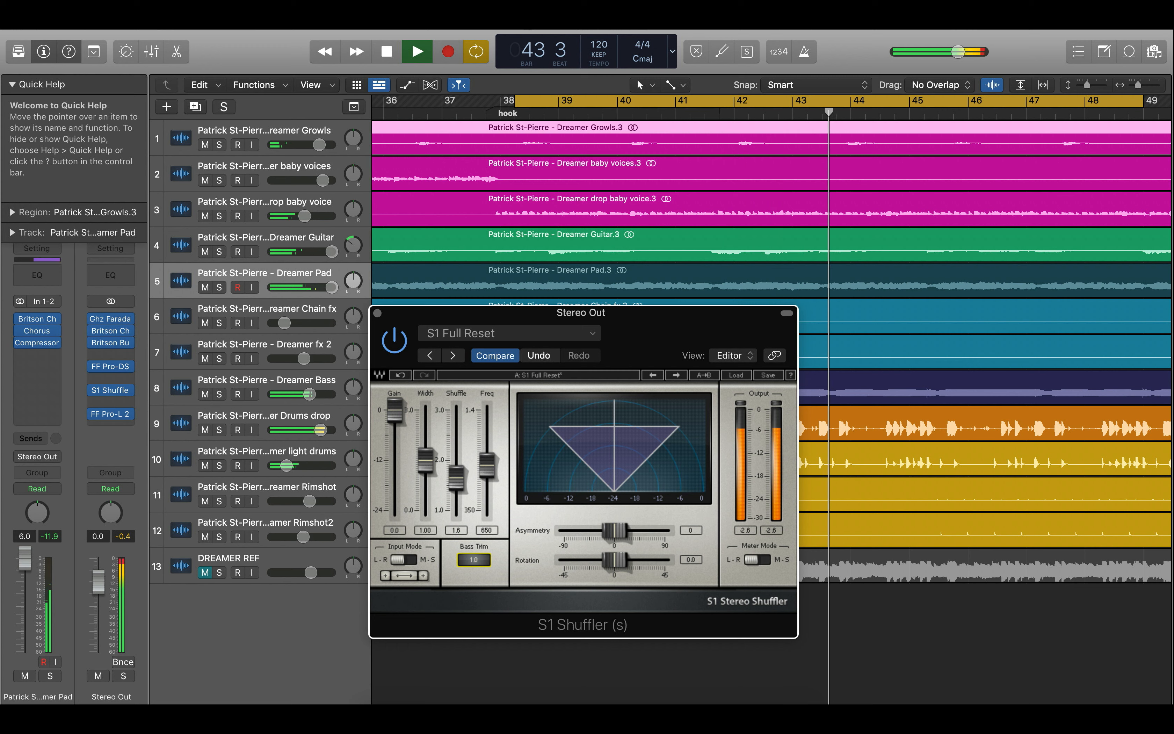
drag(474, 560, 474, 553)
key(space)
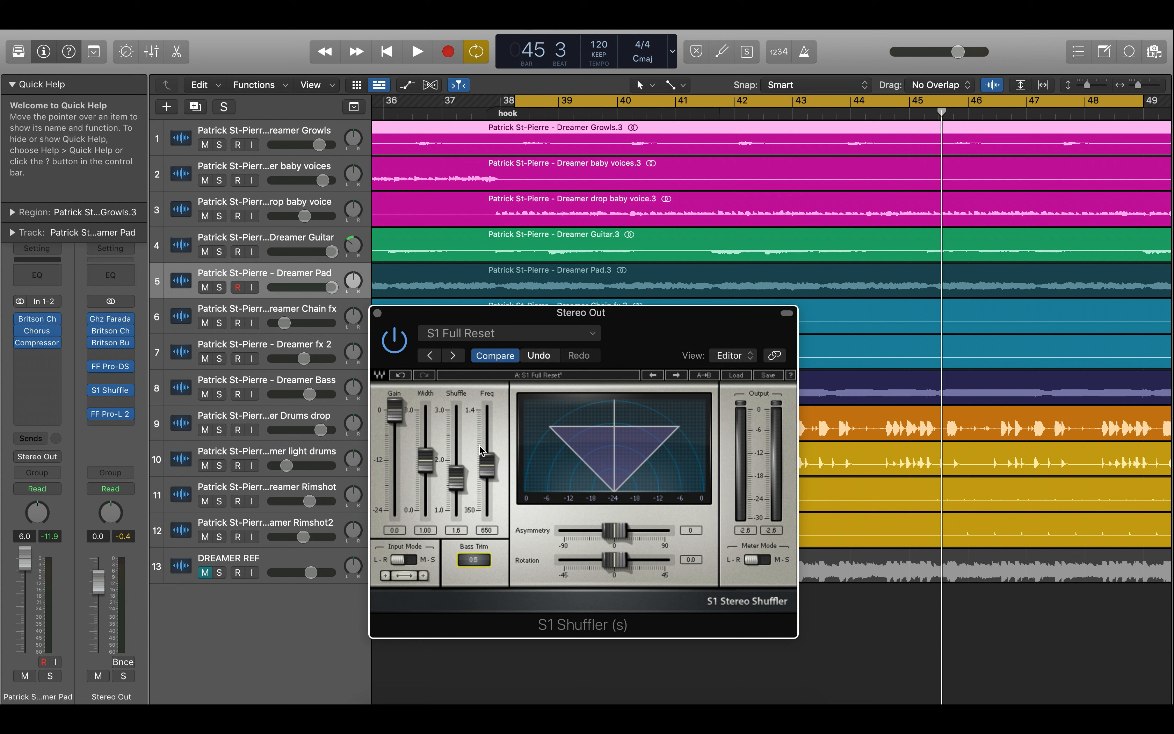
click(516, 113)
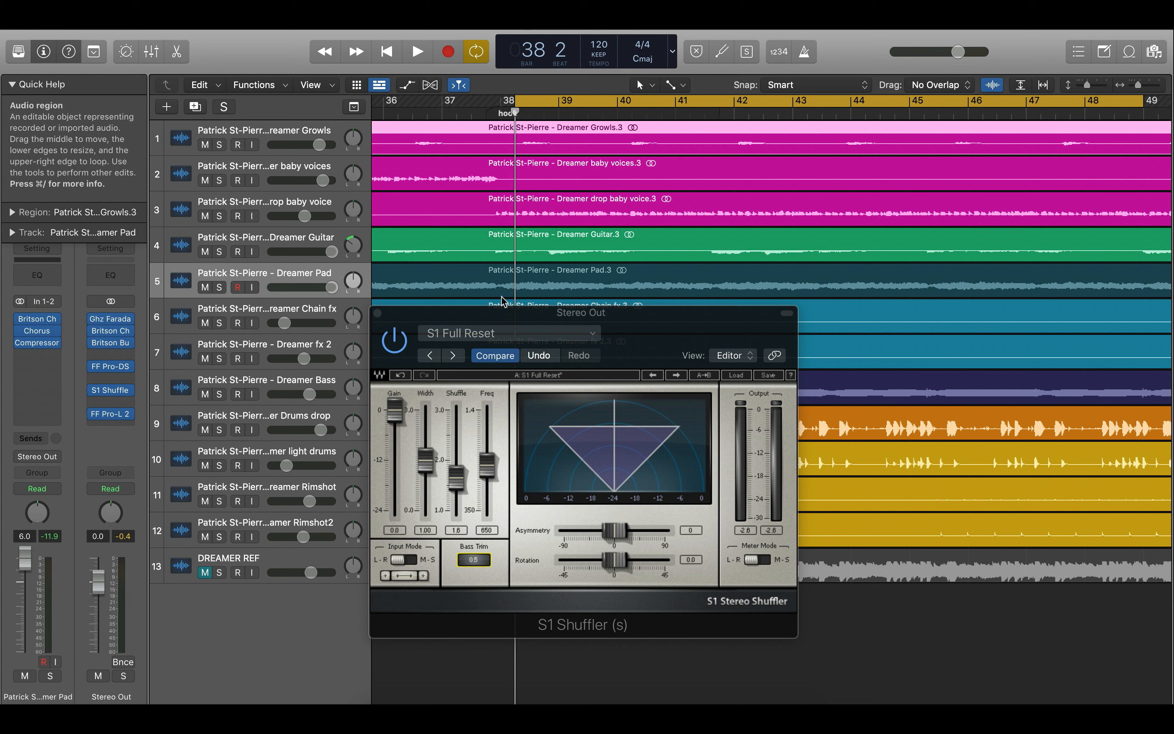
key(space)
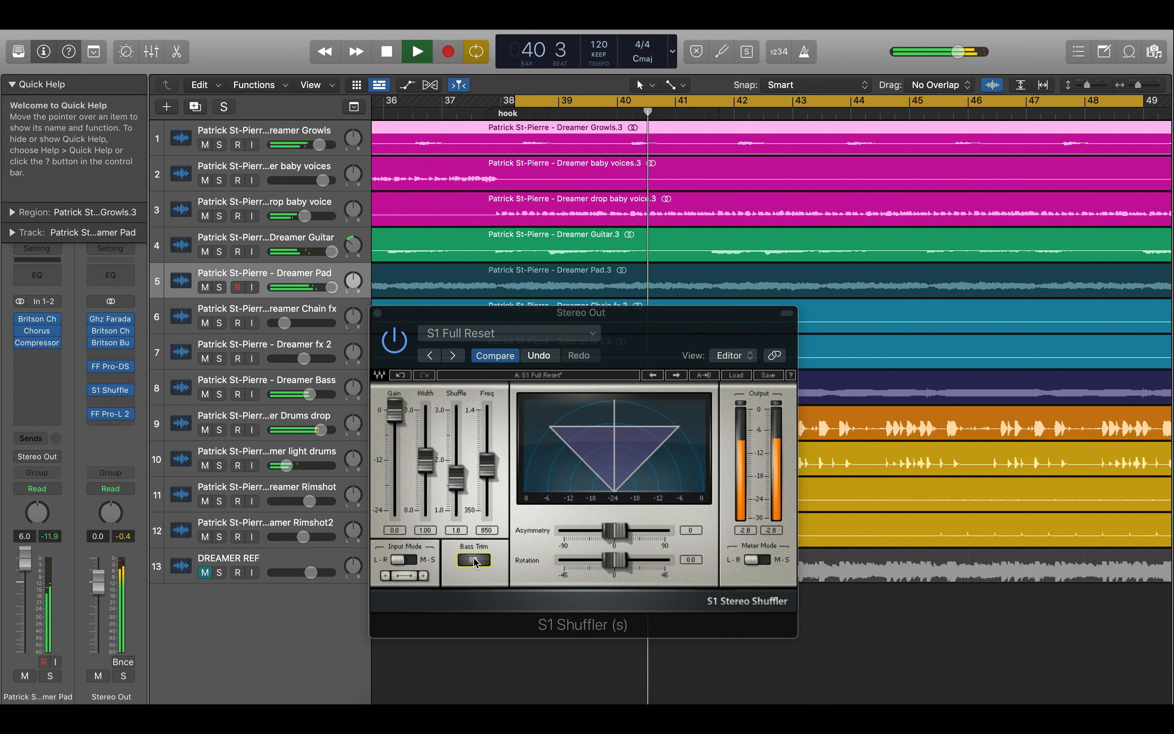
Step: Set the S1 Shuffler's Bass Trim to 0.9 and replay the looped hook
drag(481, 560, 481, 552)
key(space)
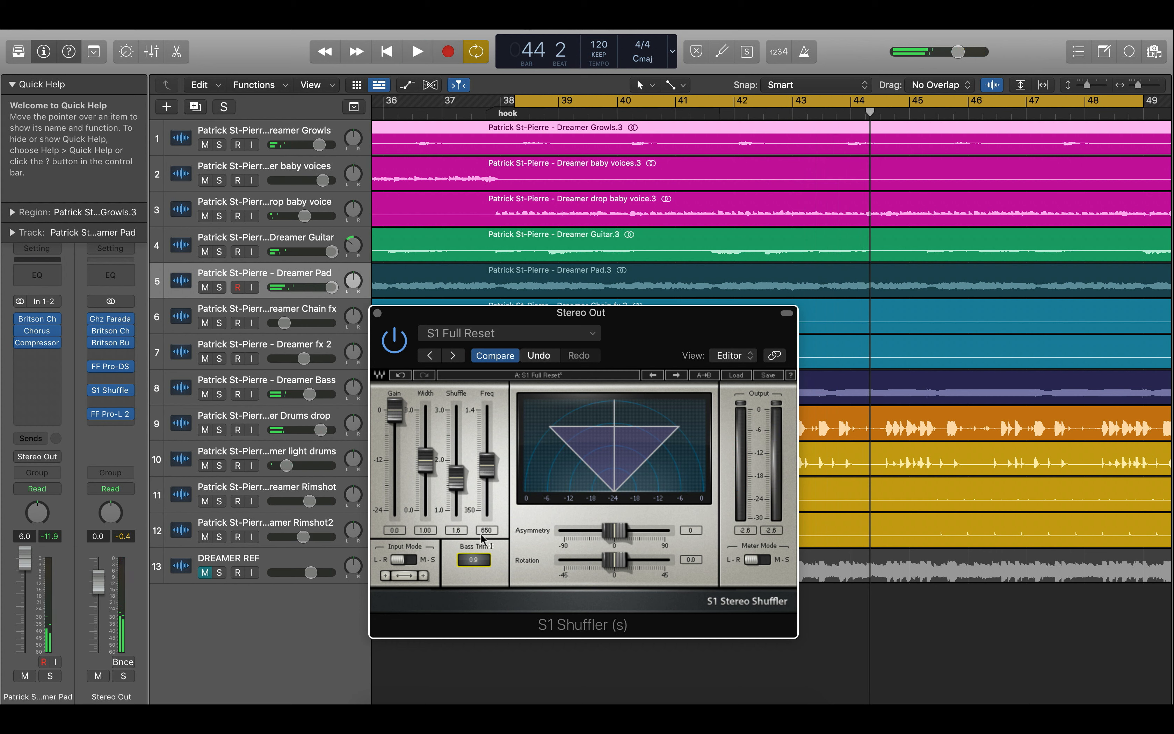
key(space)
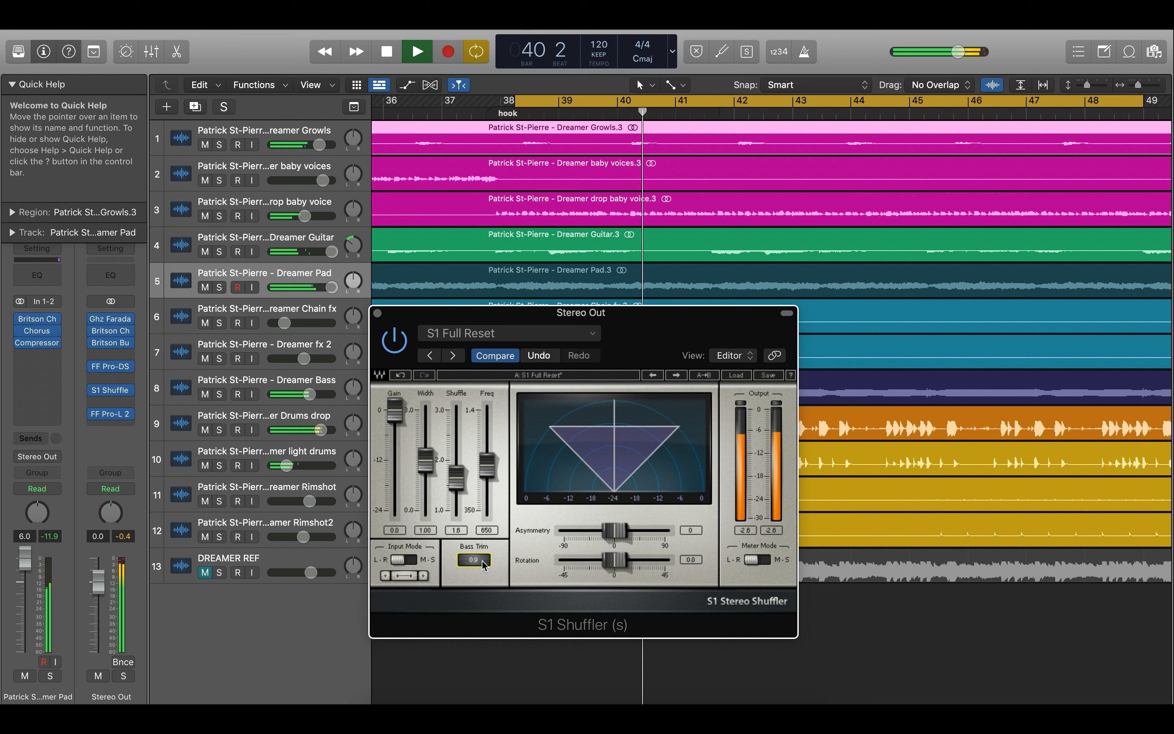
Step: Audition a Bass Trim of 0.7 during the hook, return it to 0.9 and stop playback
drag(474, 559, 474, 569)
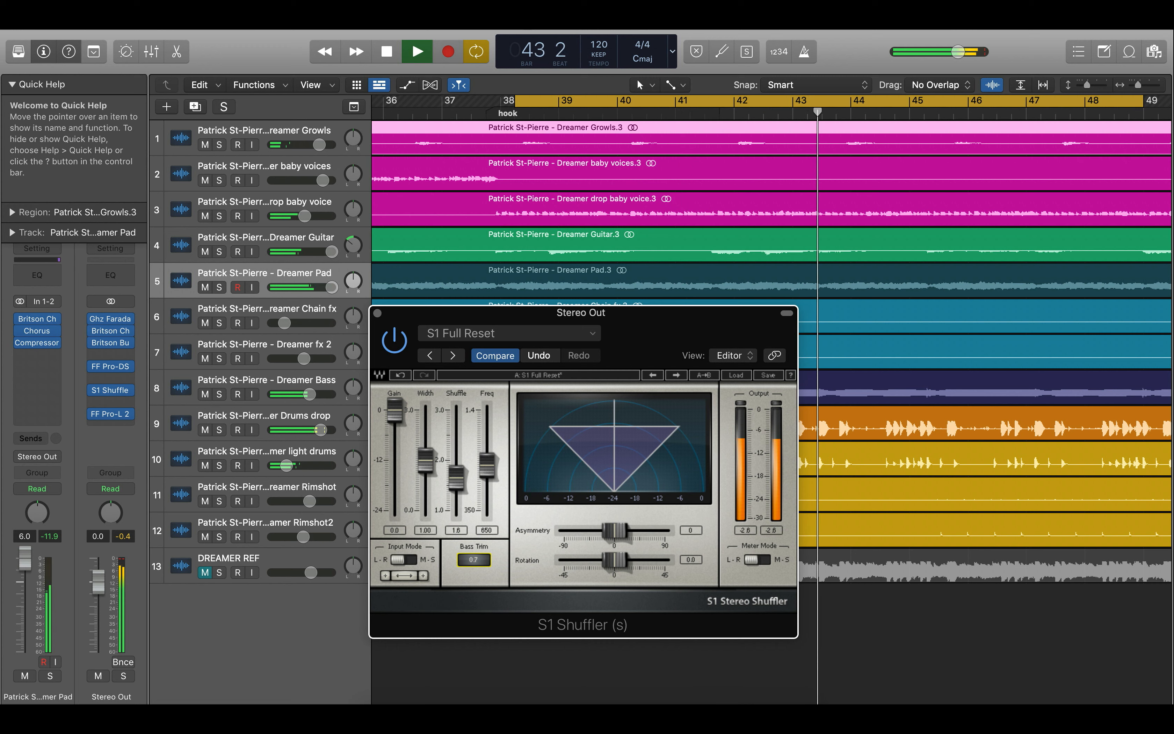
drag(474, 559, 474, 550)
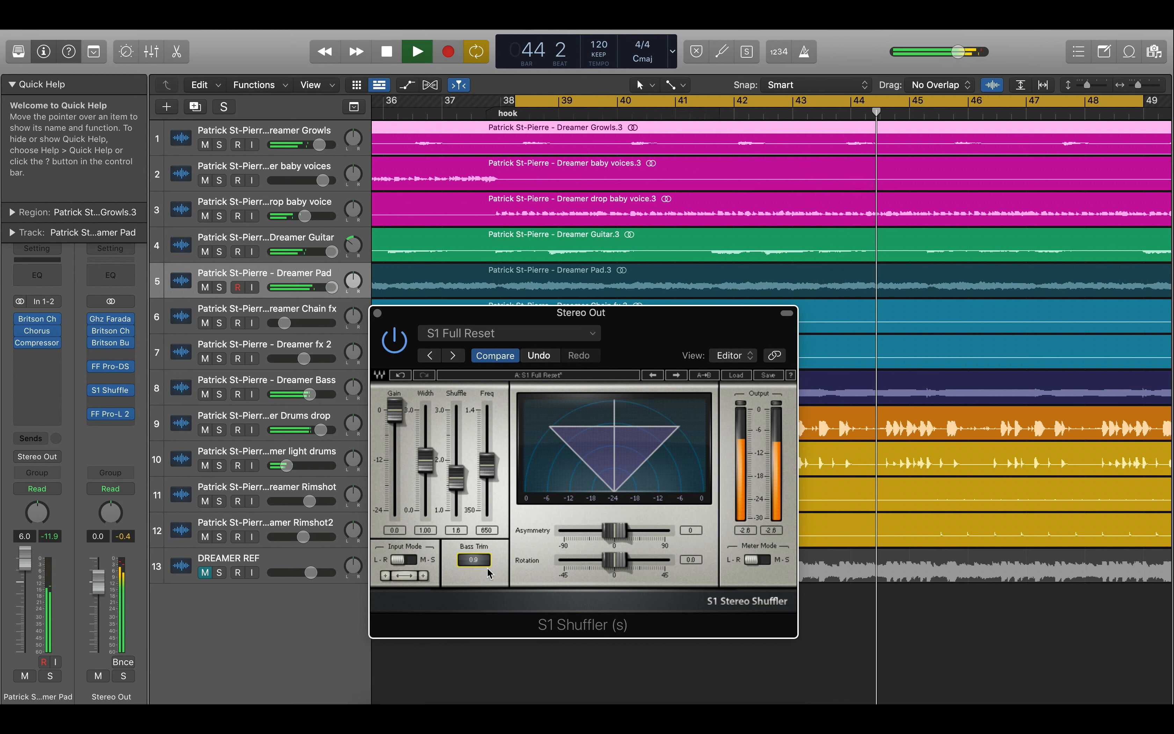
key(space)
Step: Close the S1 Shuffler window, open the stereo output's FF Pro-L 2 limiter and reposition its window
click(378, 313)
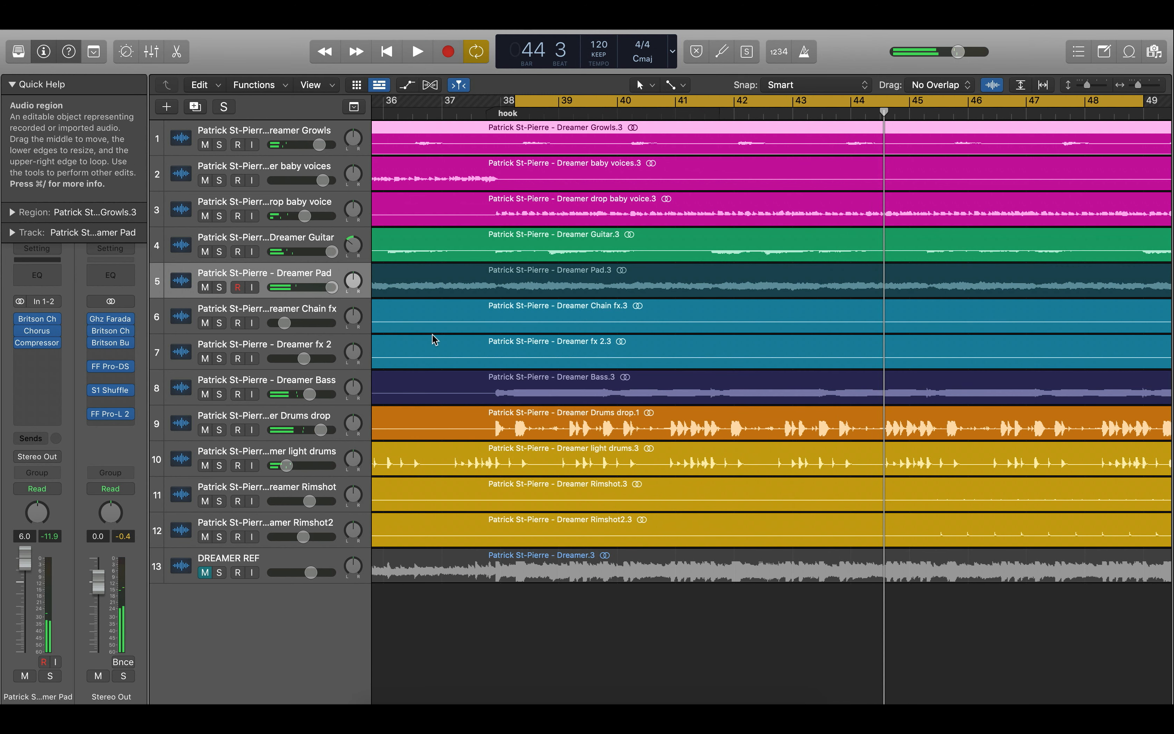
click(110, 413)
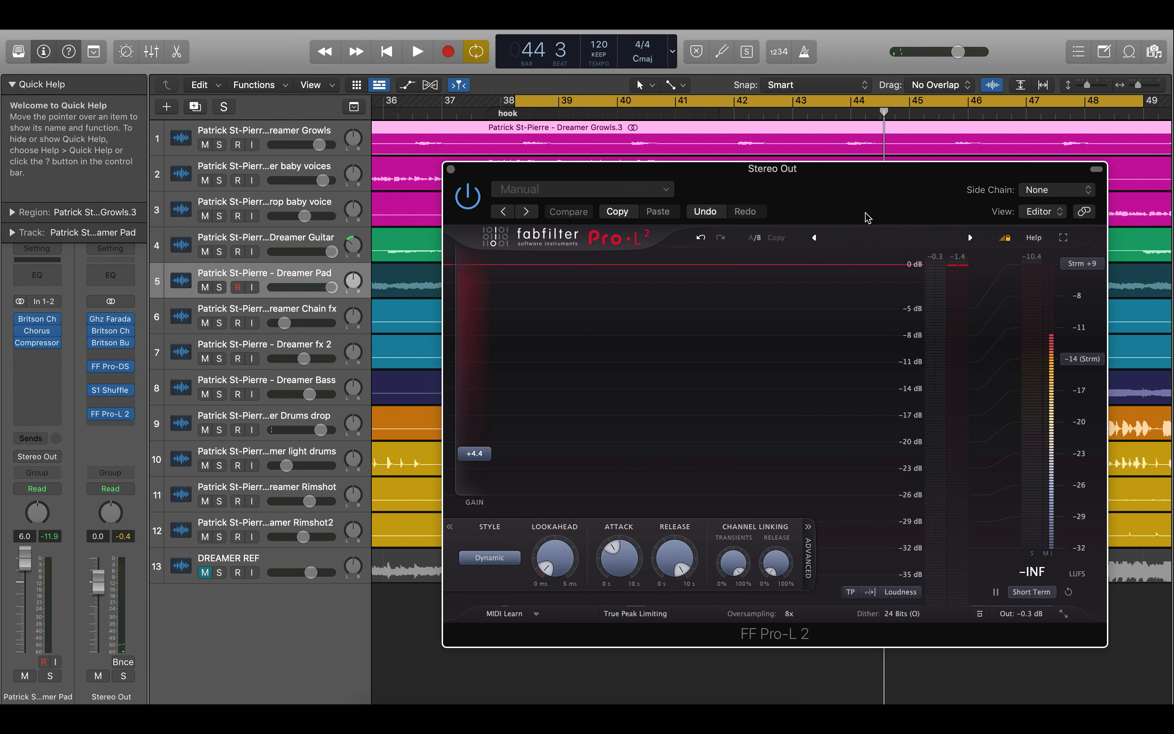
drag(852, 212, 828, 224)
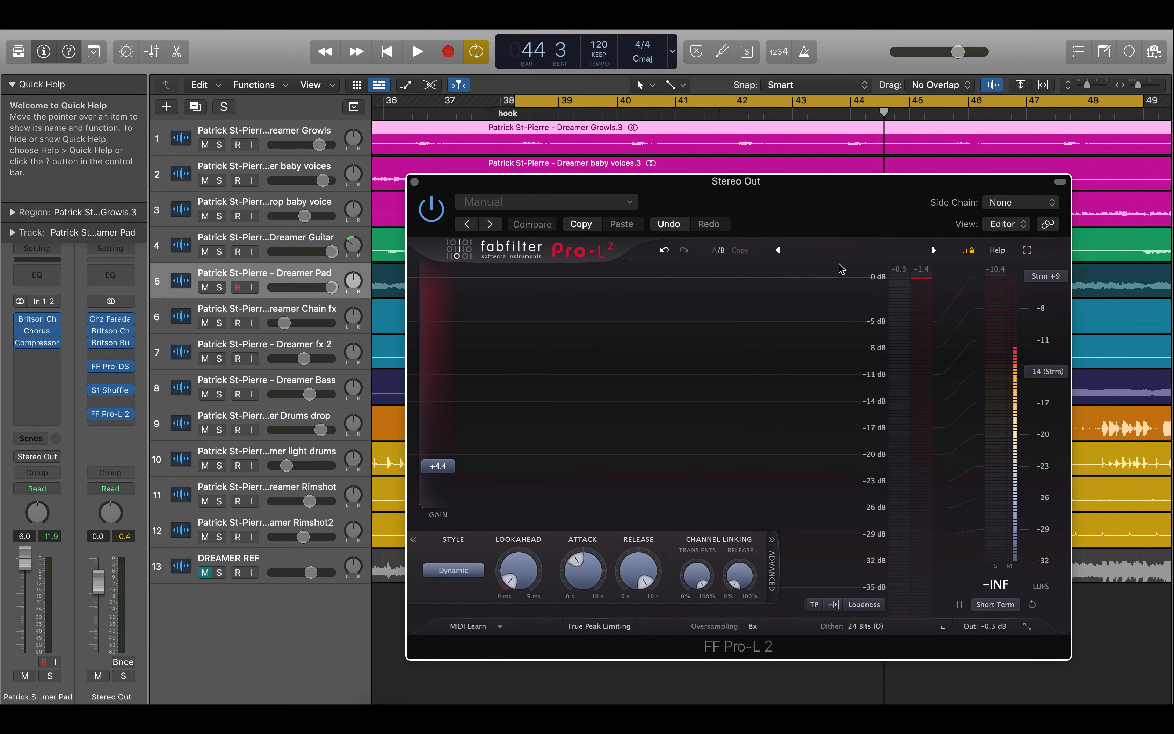
Step: Reopen the stereo output's S1 Shuffler and arrange its window beside FF Pro-L 2 so the limiter's loudness meter stays uncovered
click(110, 390)
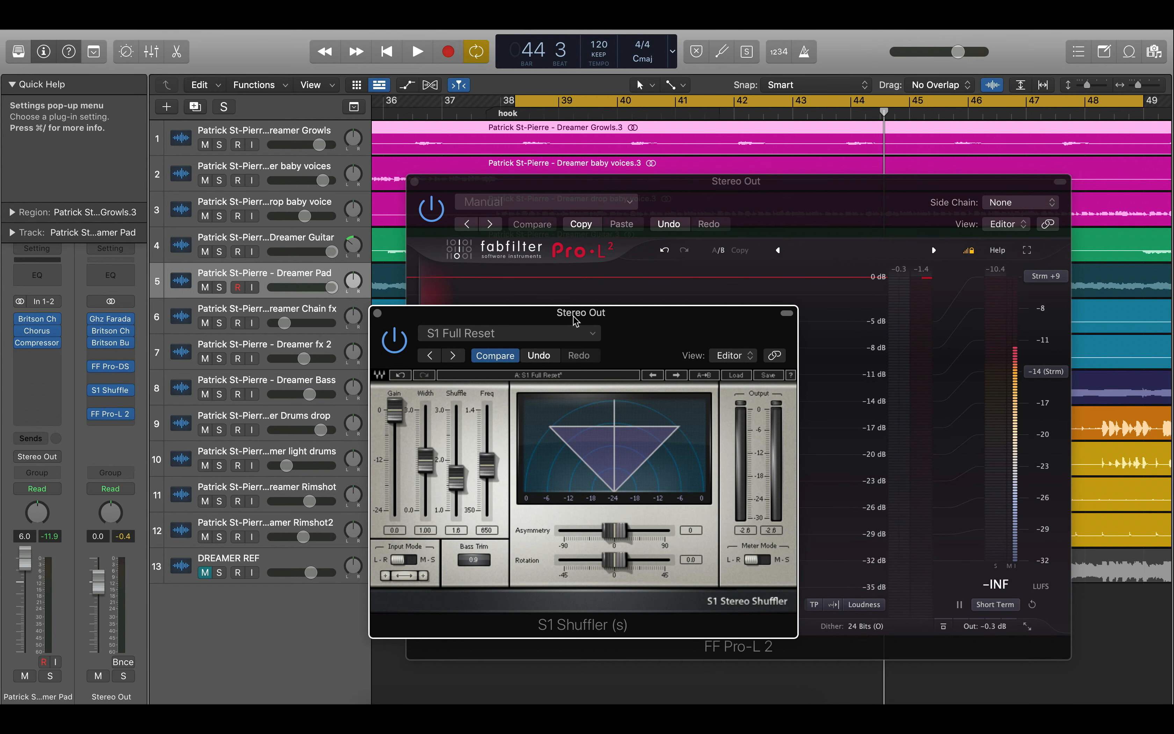
drag(629, 343, 467, 346)
click(199, 362)
drag(747, 212, 810, 215)
click(433, 356)
drag(435, 362, 404, 360)
Step: Play the looped hook to check the loudness in FF Pro-L 2, stop playback and move the S1 Shuffler window further away from it
key(space)
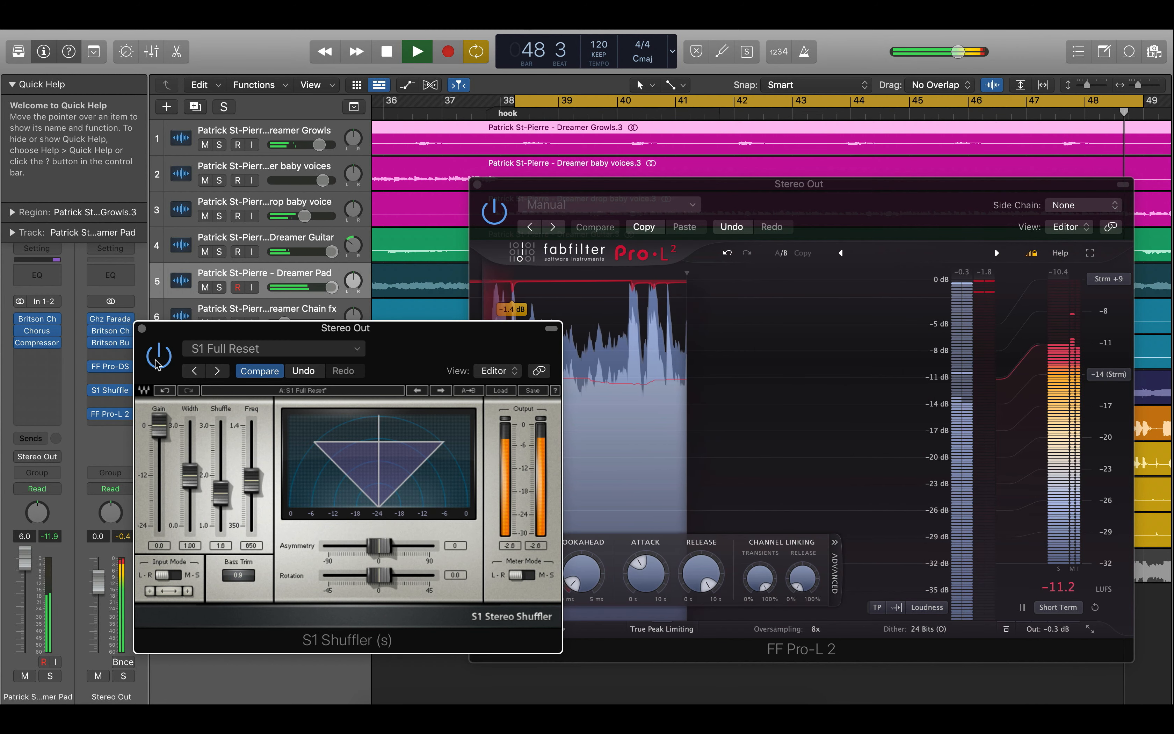
key(space)
drag(186, 335, 119, 300)
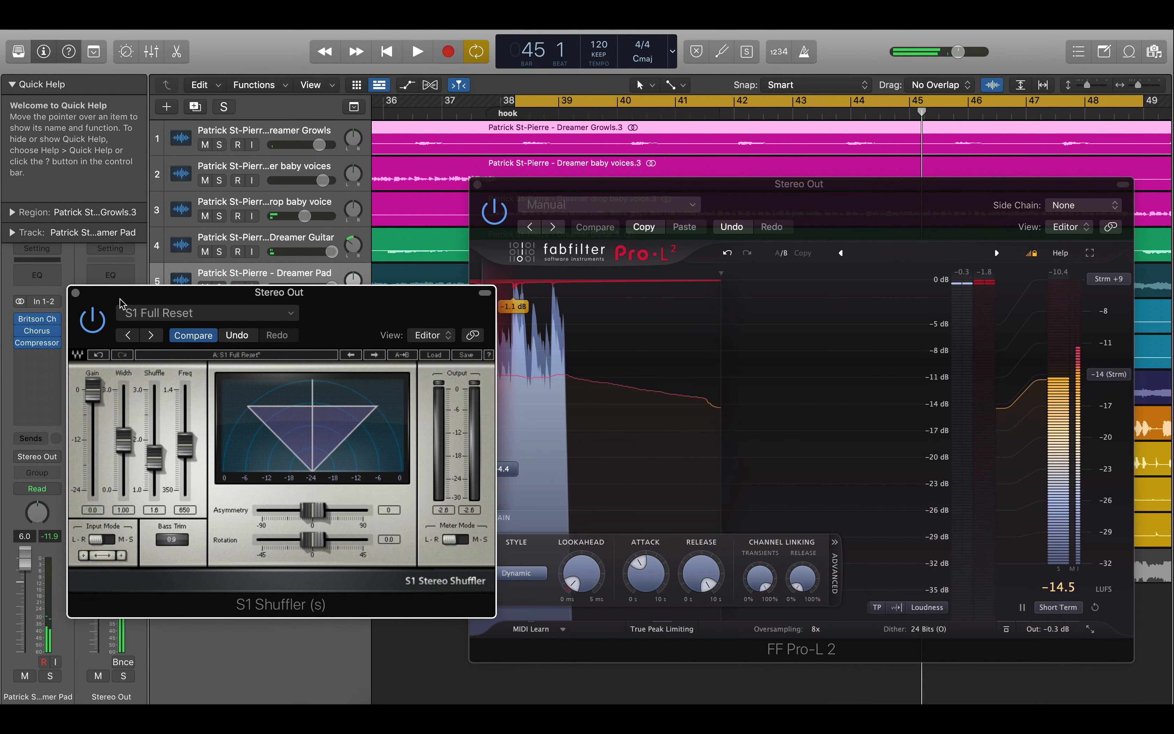